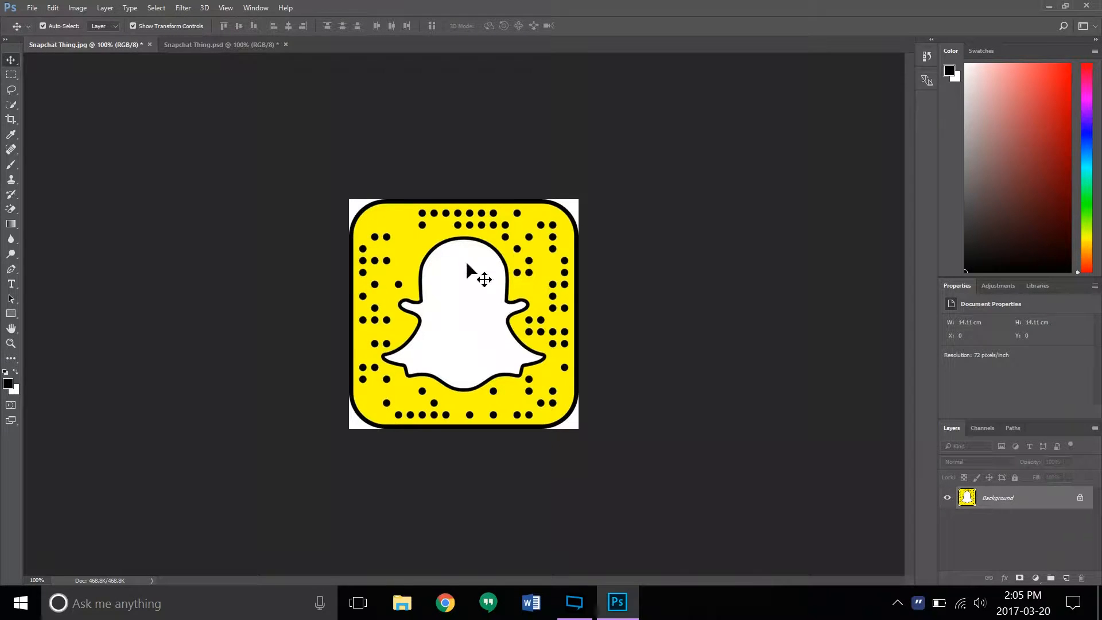
- View the edited Snapchat Thing.psd for comparison and return to the original Snapchat Thing.jpg
click(255, 45)
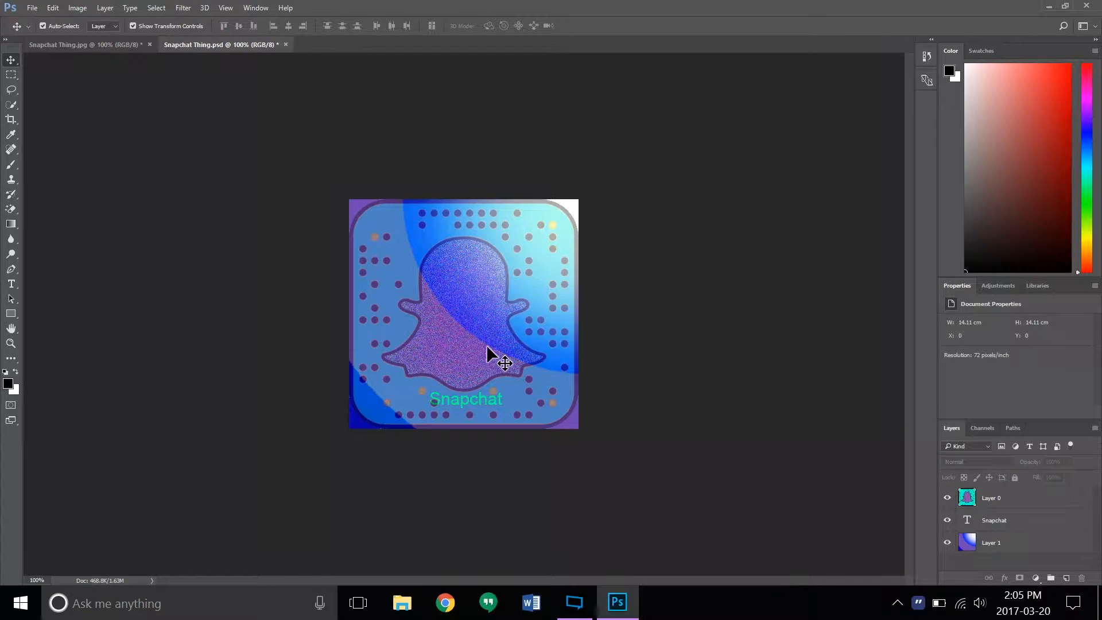
click(68, 47)
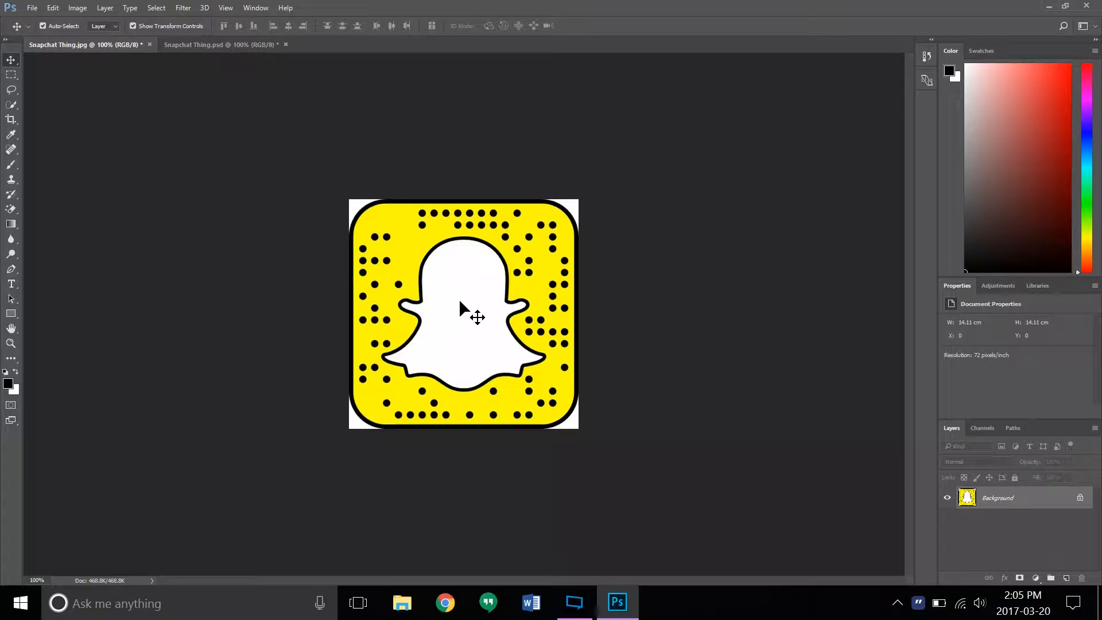
- Review the General, Interface and Performance preferences, including the memory and graphics processor settings, without changing anything
key(i)
key(ctrl+k)
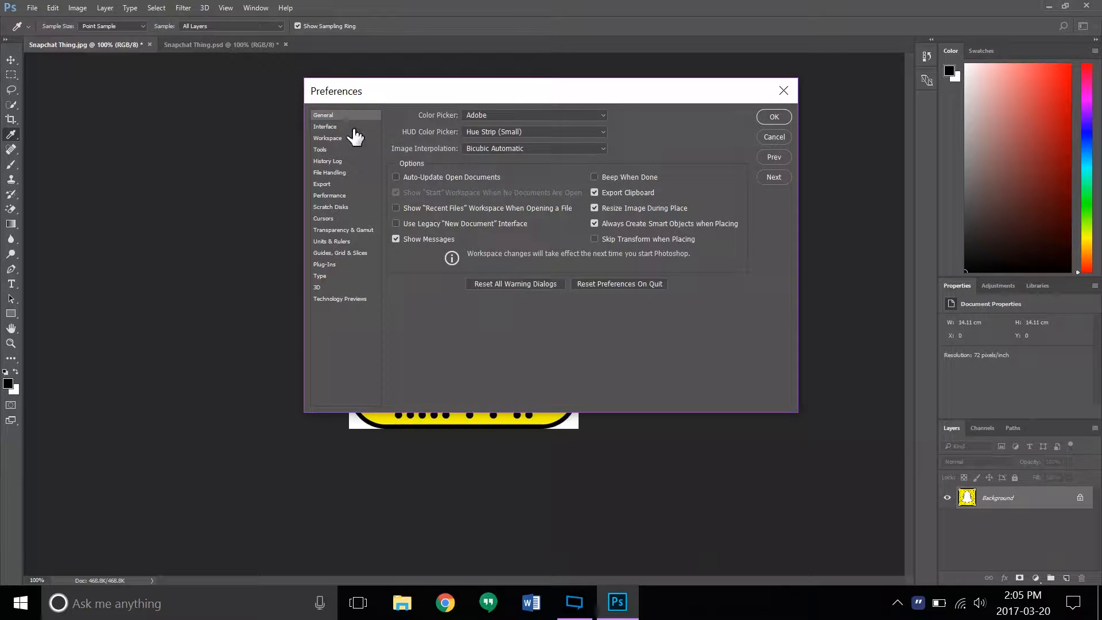
click(784, 91)
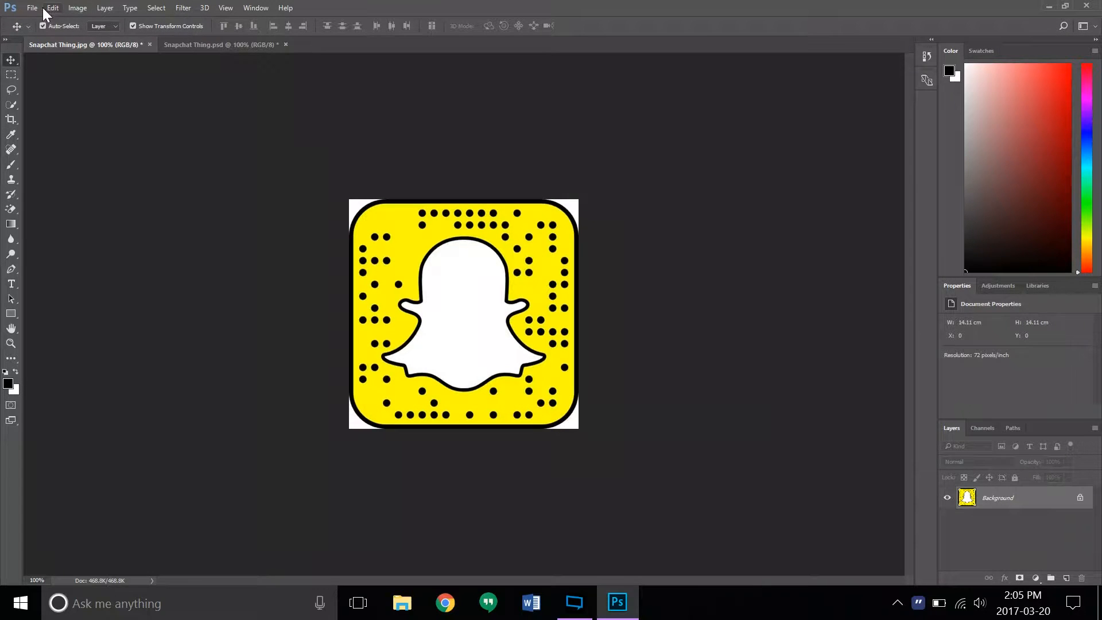
click(52, 8)
mouse_move(114, 574)
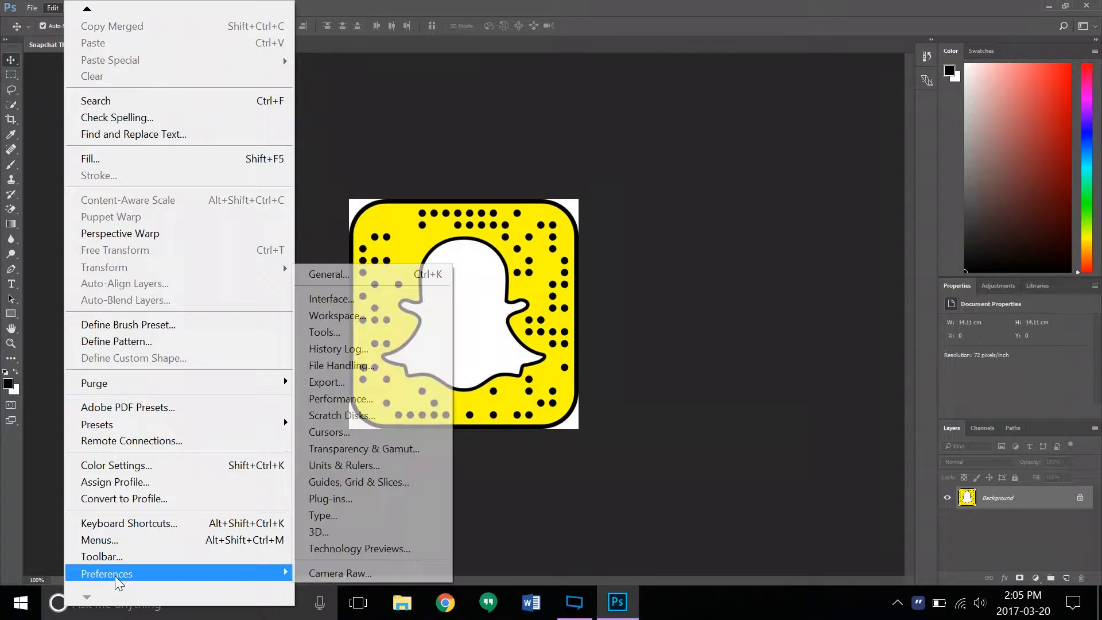
click(350, 274)
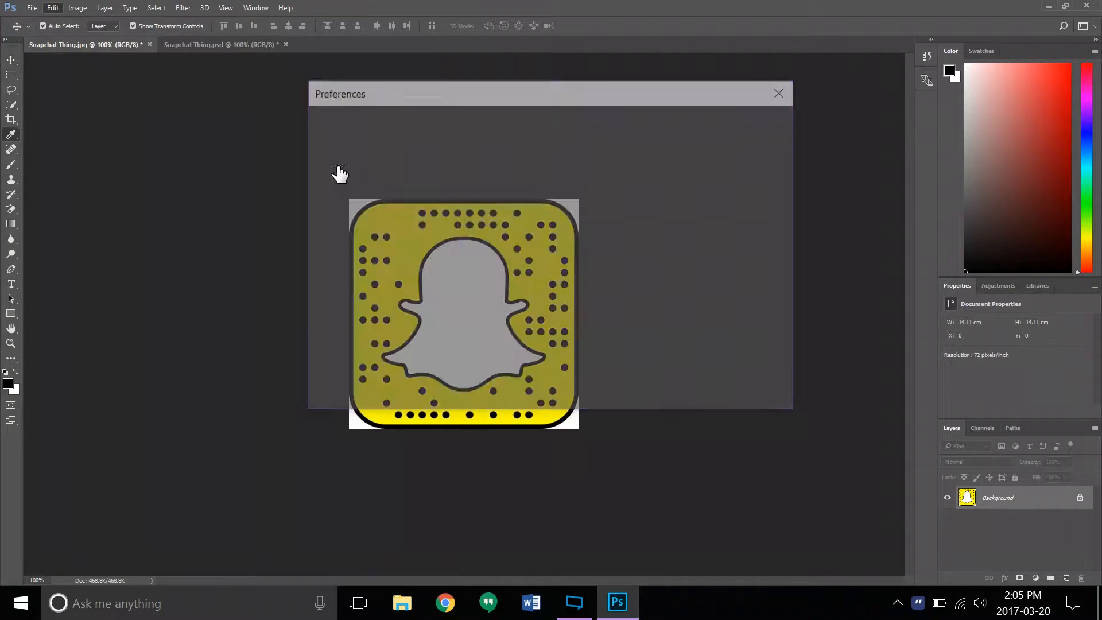
click(330, 126)
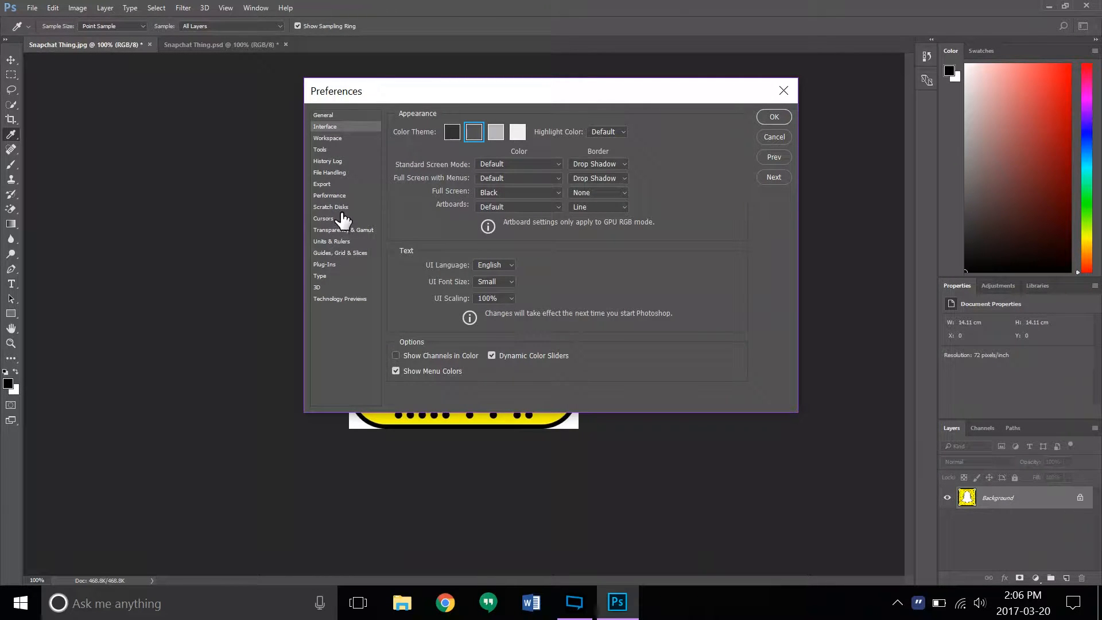
click(339, 196)
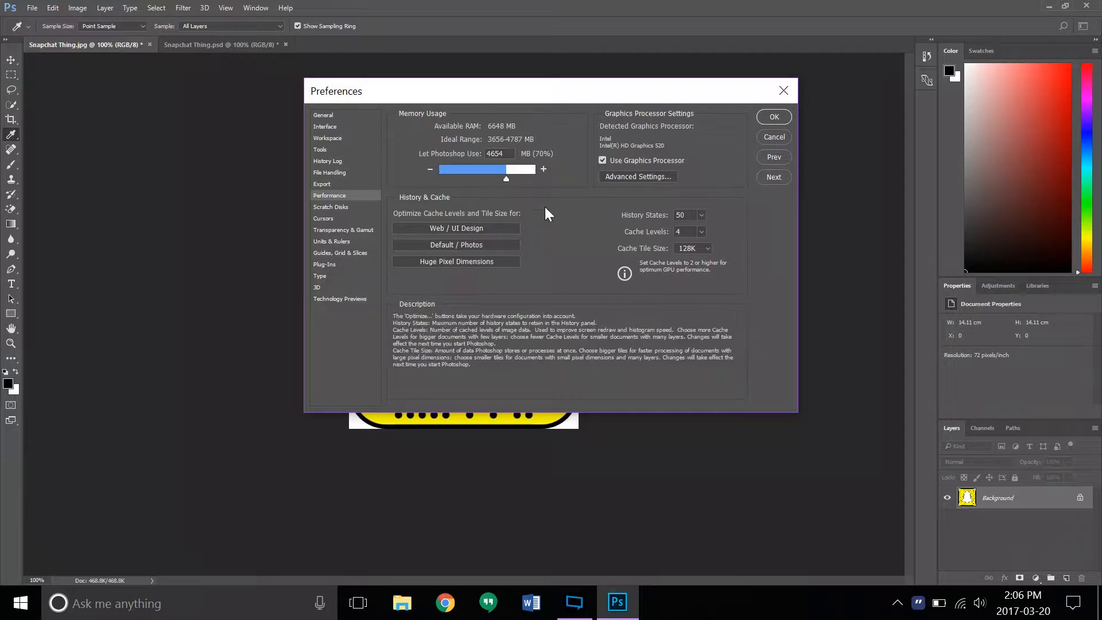
mouse_move(669, 151)
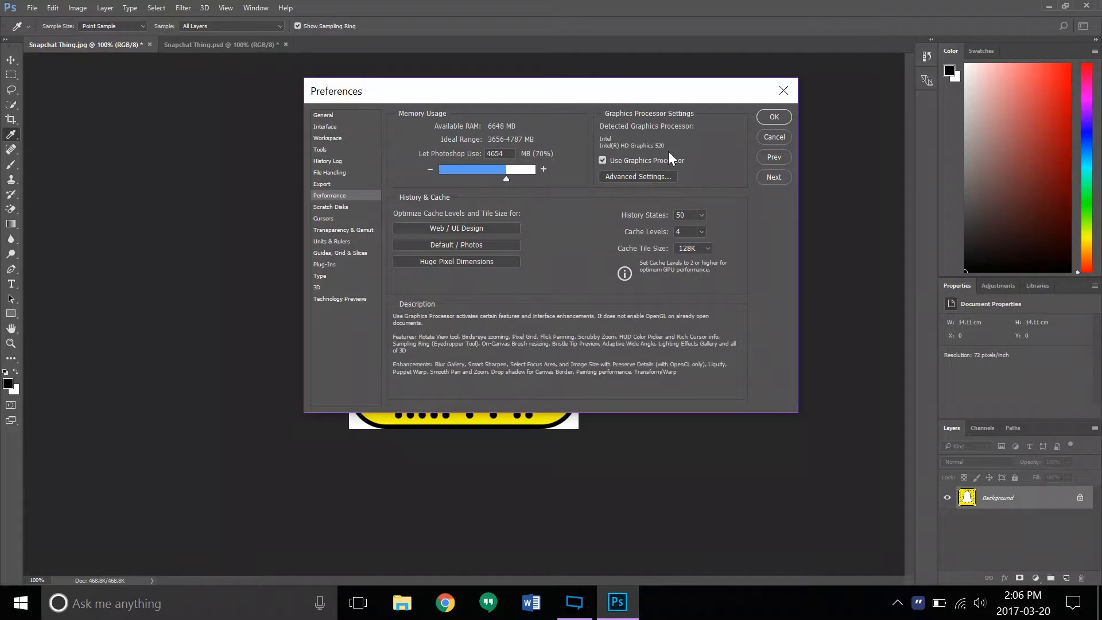
click(784, 91)
key(v)
- Check the image's color mode and bits-per-channel options
click(79, 9)
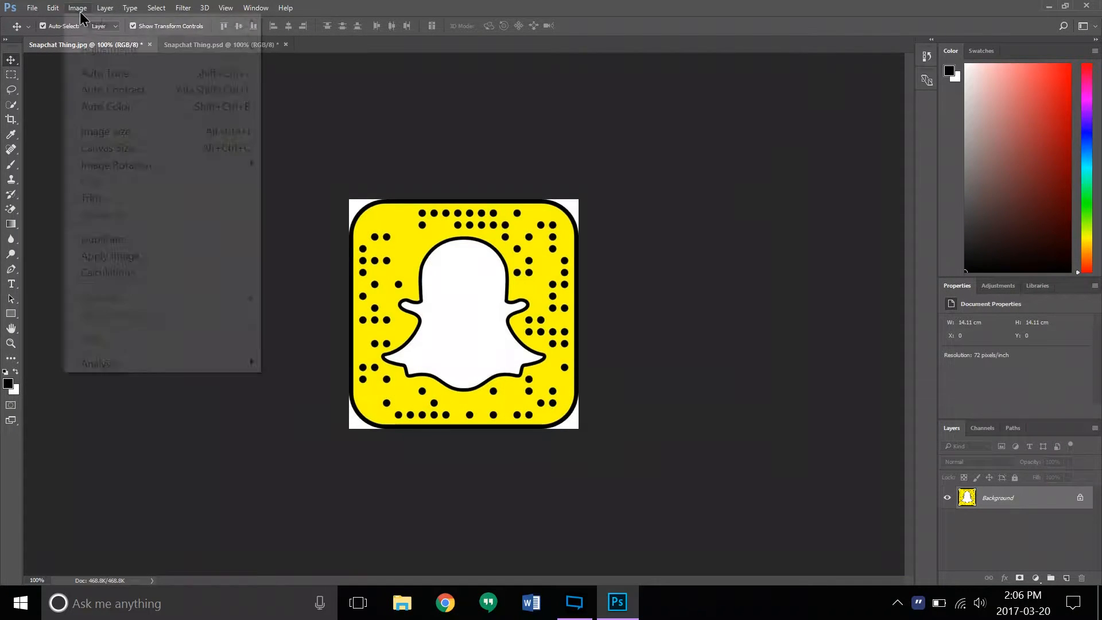
mouse_move(101, 26)
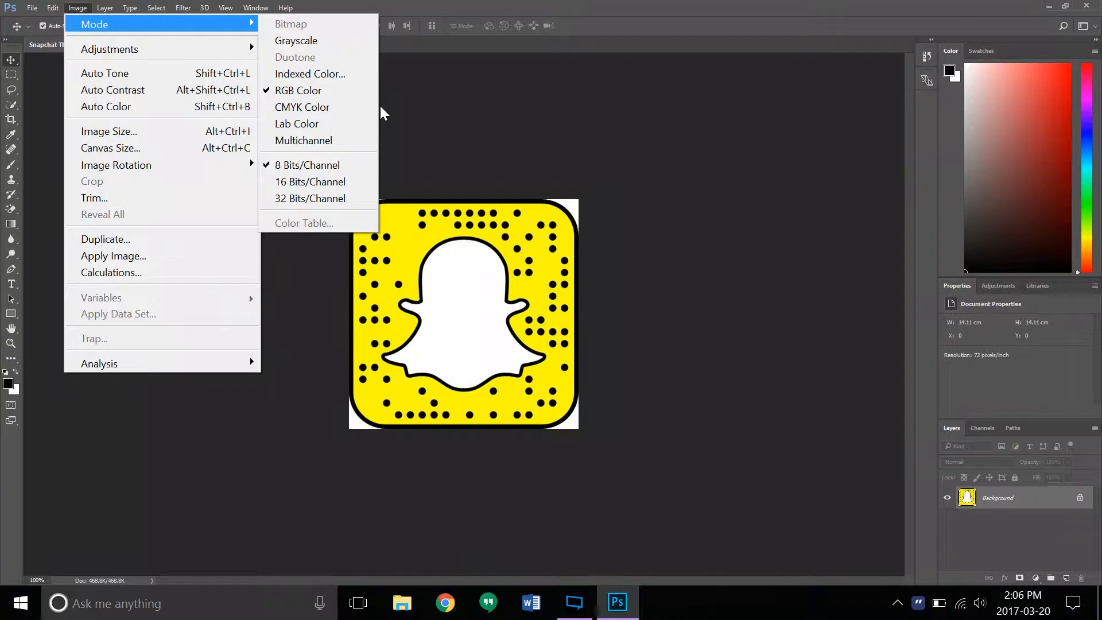
click(446, 100)
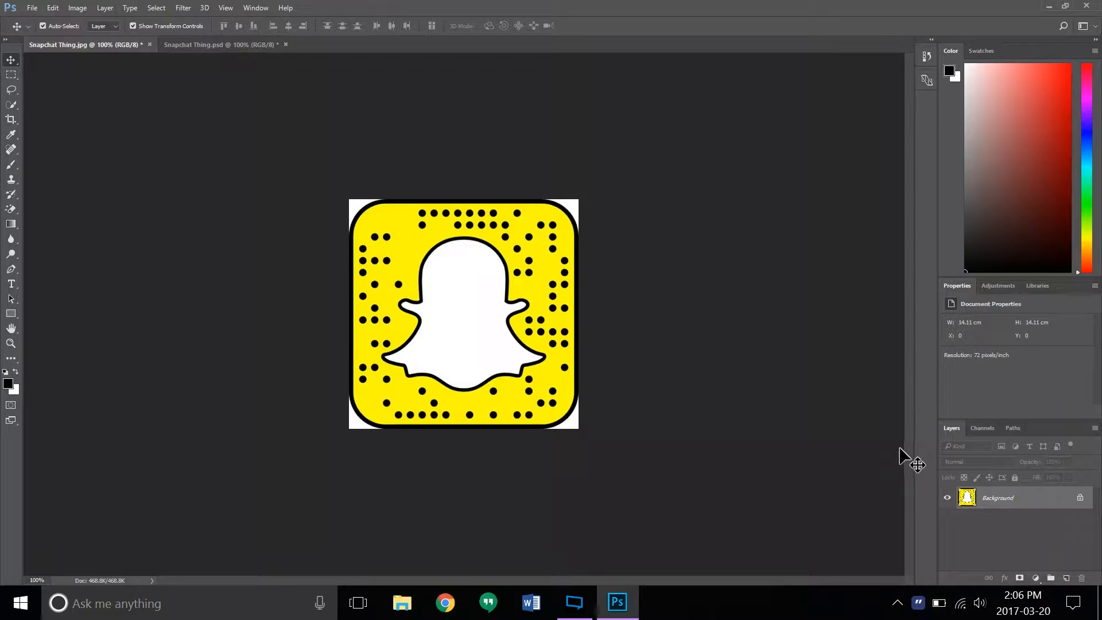
- Convert the locked Background into a regular layer named Layer 0 in Normal mode at 100% opacity
right_click(1023, 496)
click(1011, 291)
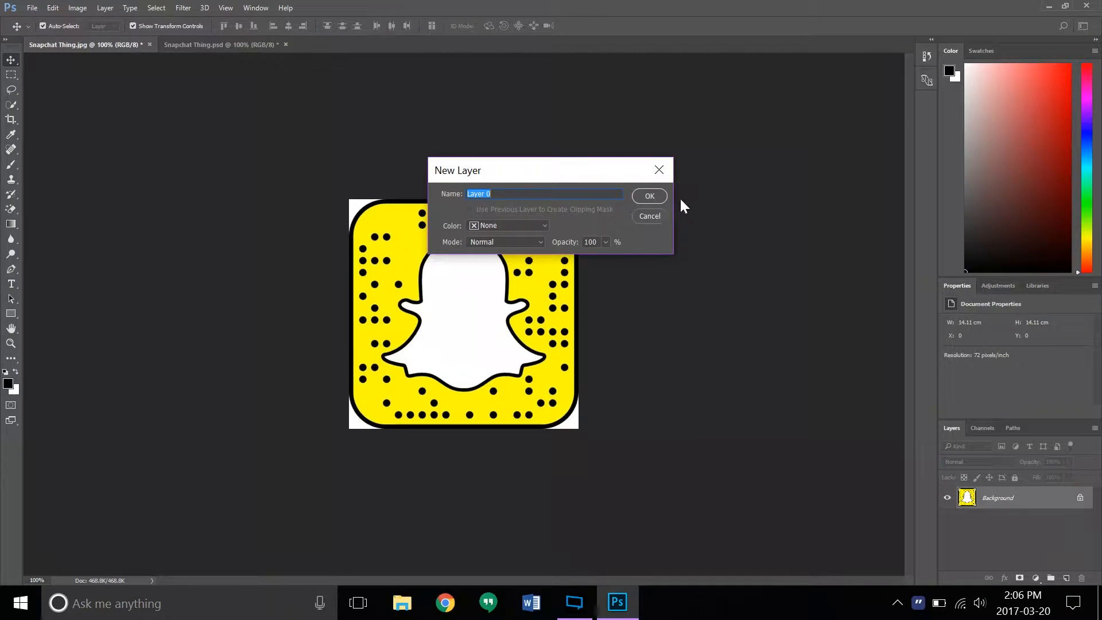
click(650, 196)
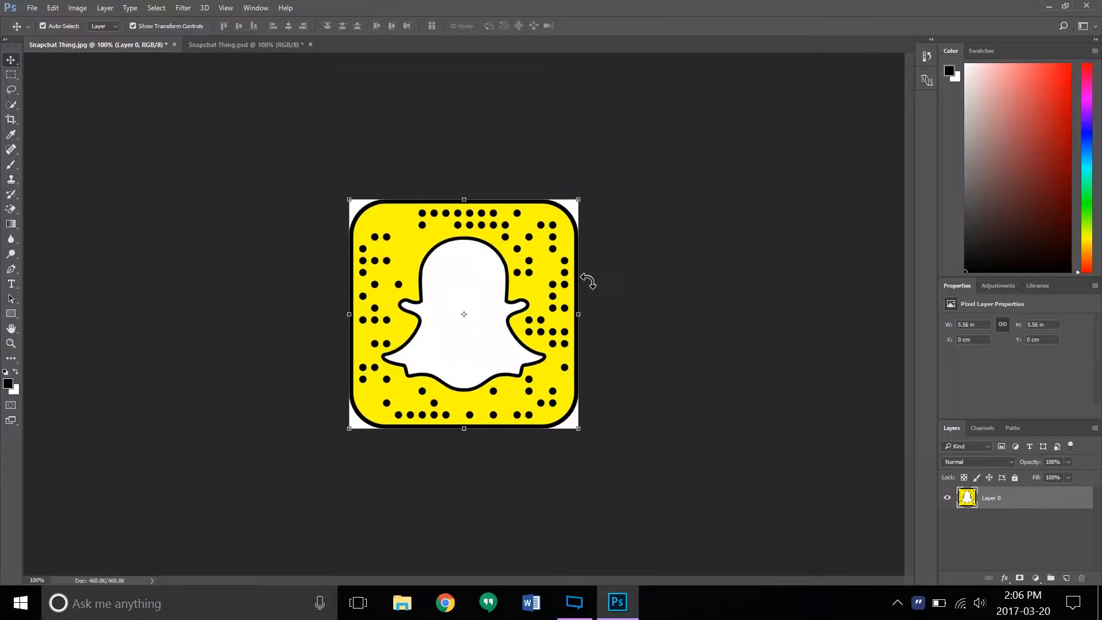
click(631, 284)
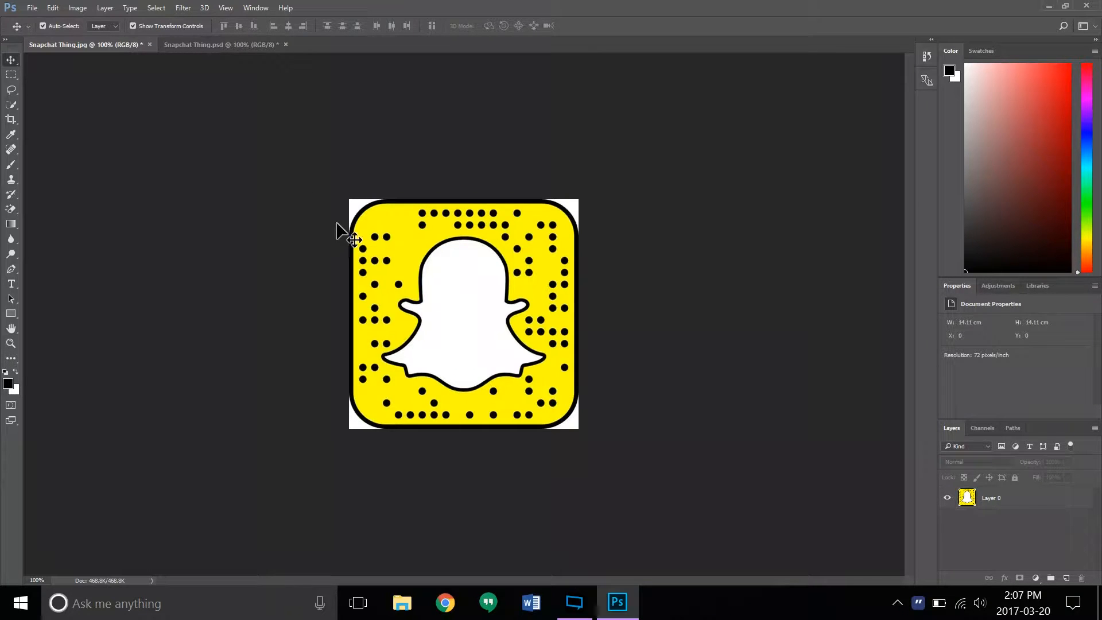
- Fill the yellow area around the ghost on Layer 0 with color #00ffdd using the Paint Bucket tool
click(14, 224)
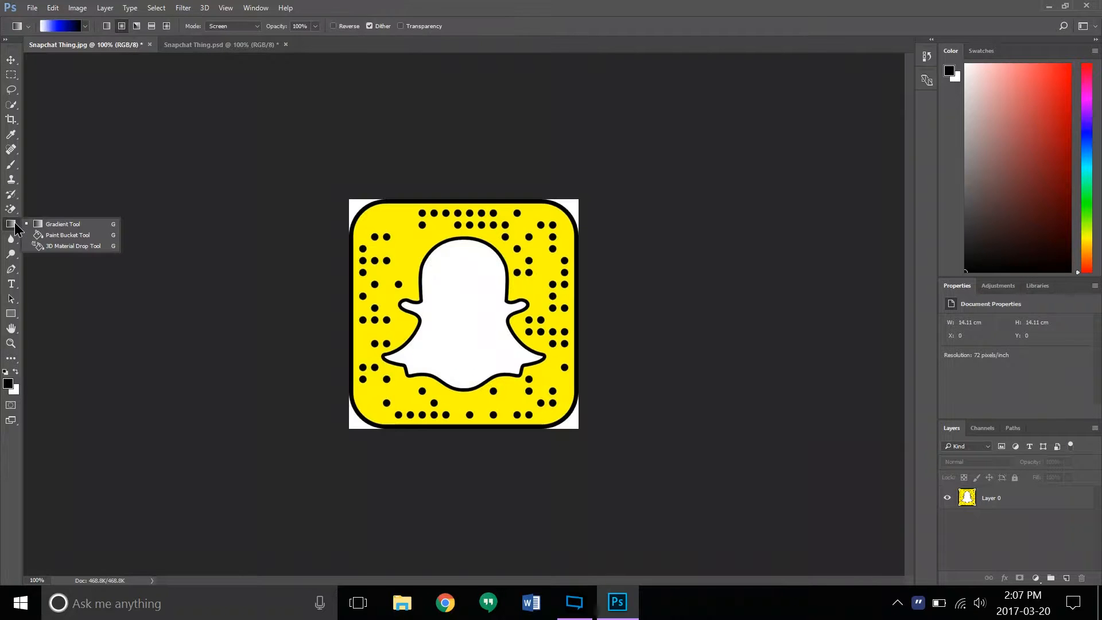
click(79, 235)
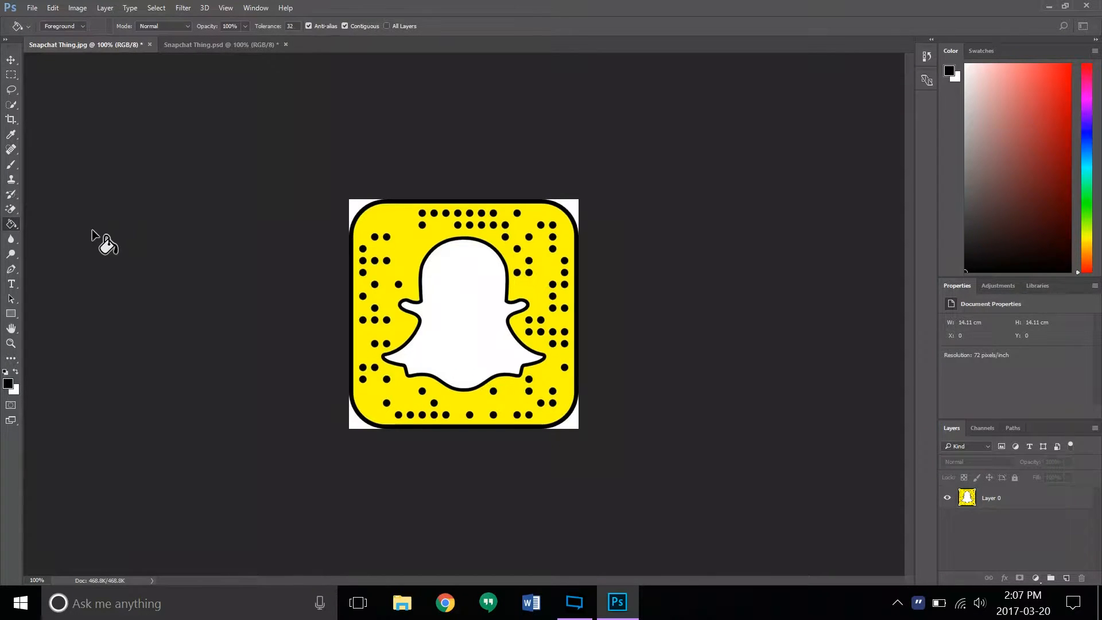
click(948, 70)
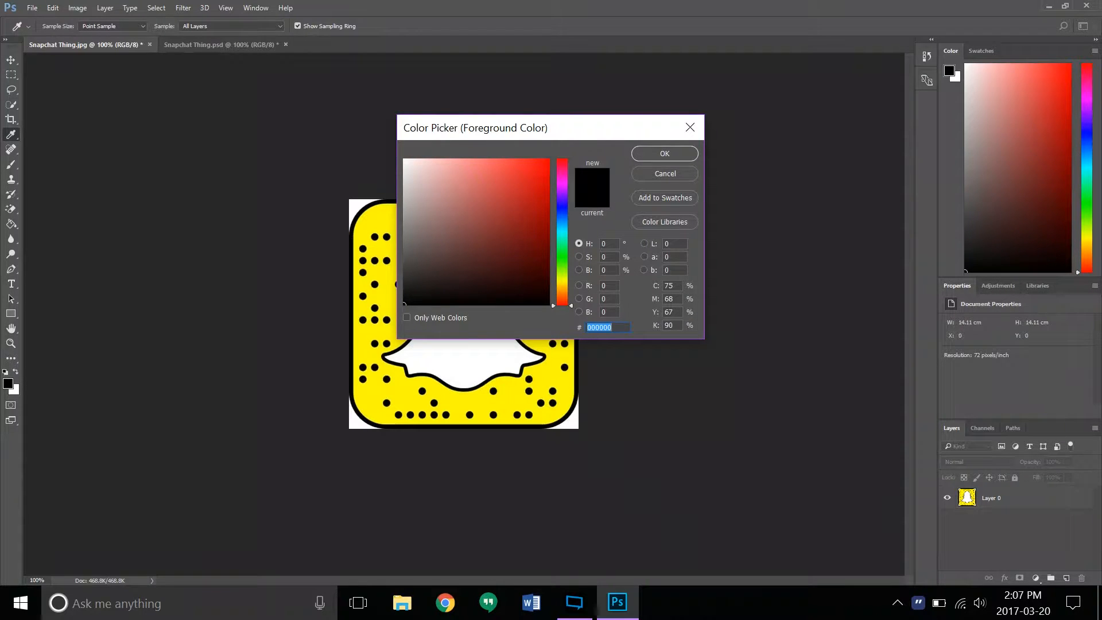
text(00ffdd)
click(663, 154)
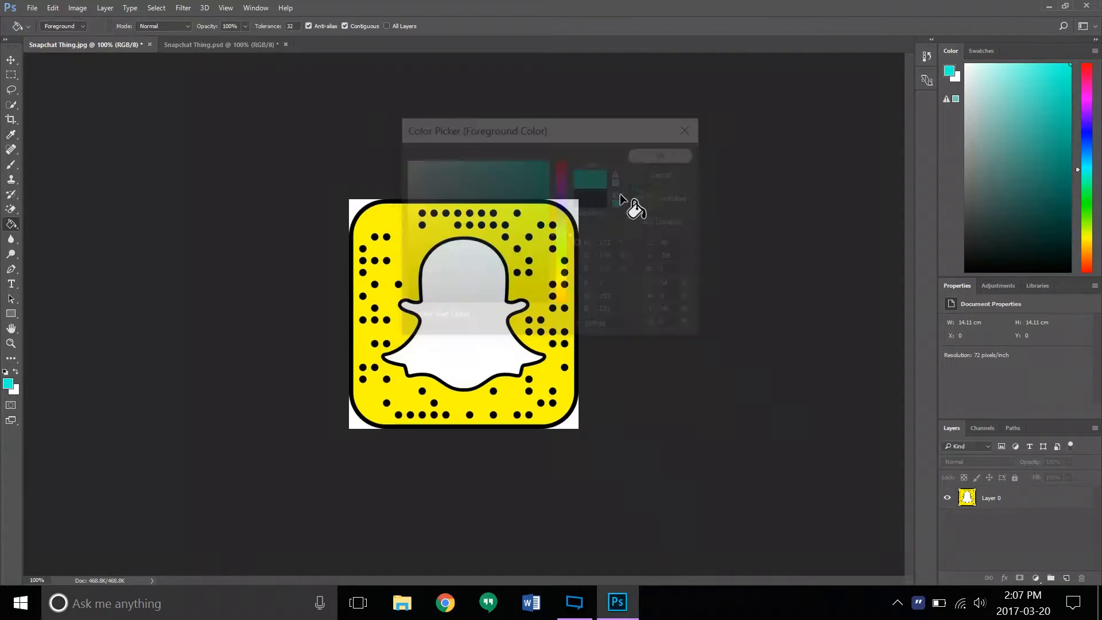
click(522, 271)
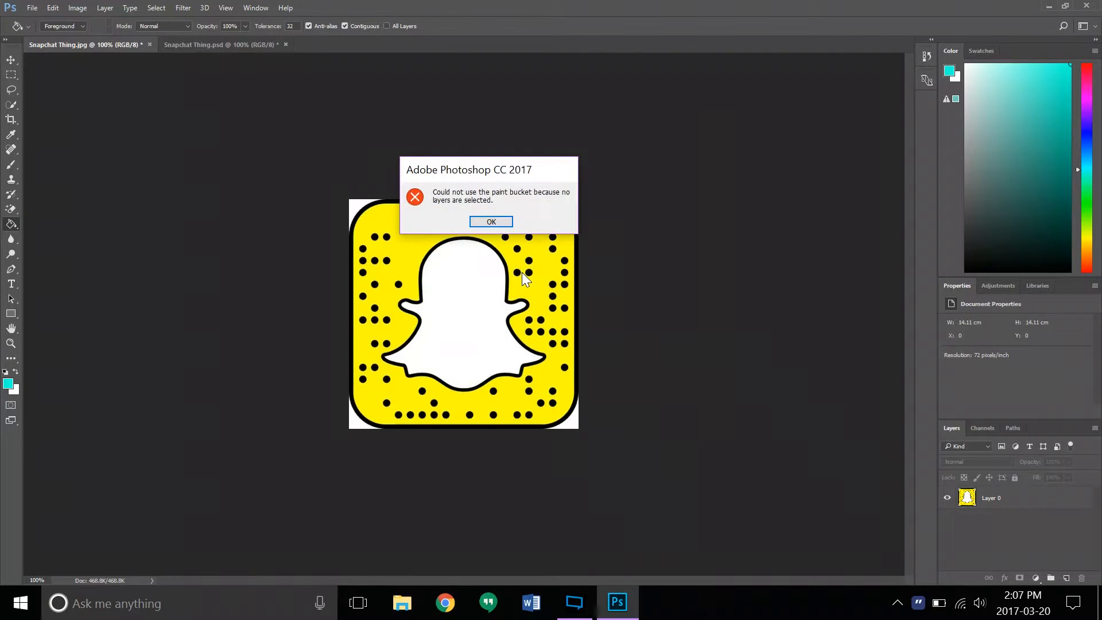
click(495, 222)
click(1014, 499)
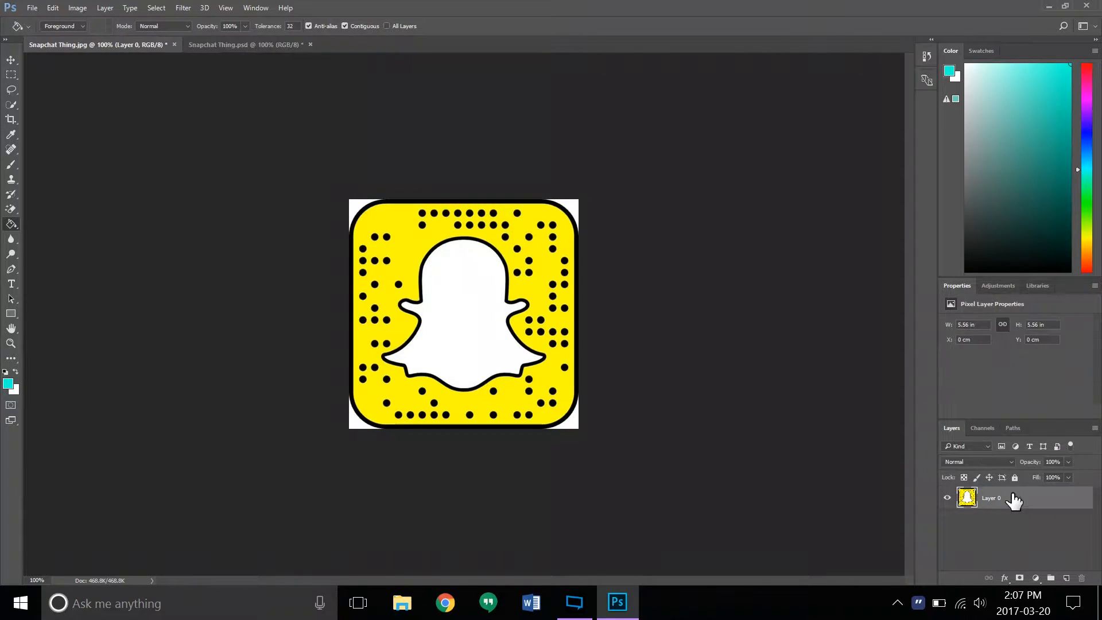
click(532, 286)
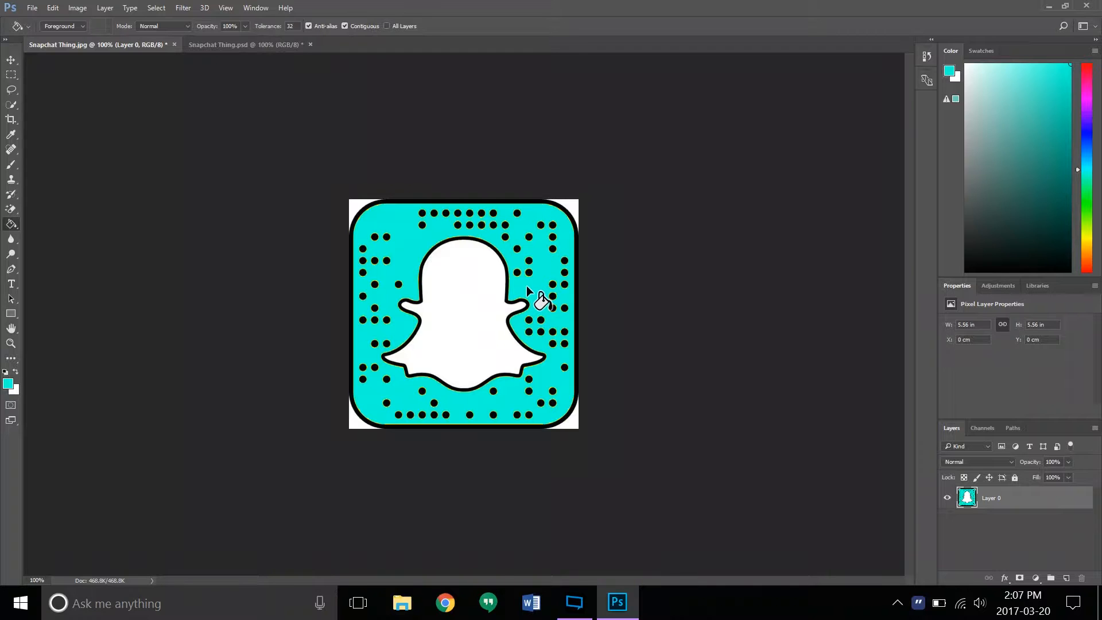
- Set the foreground color to #eaff00 for the Paint Bucket tool
click(950, 71)
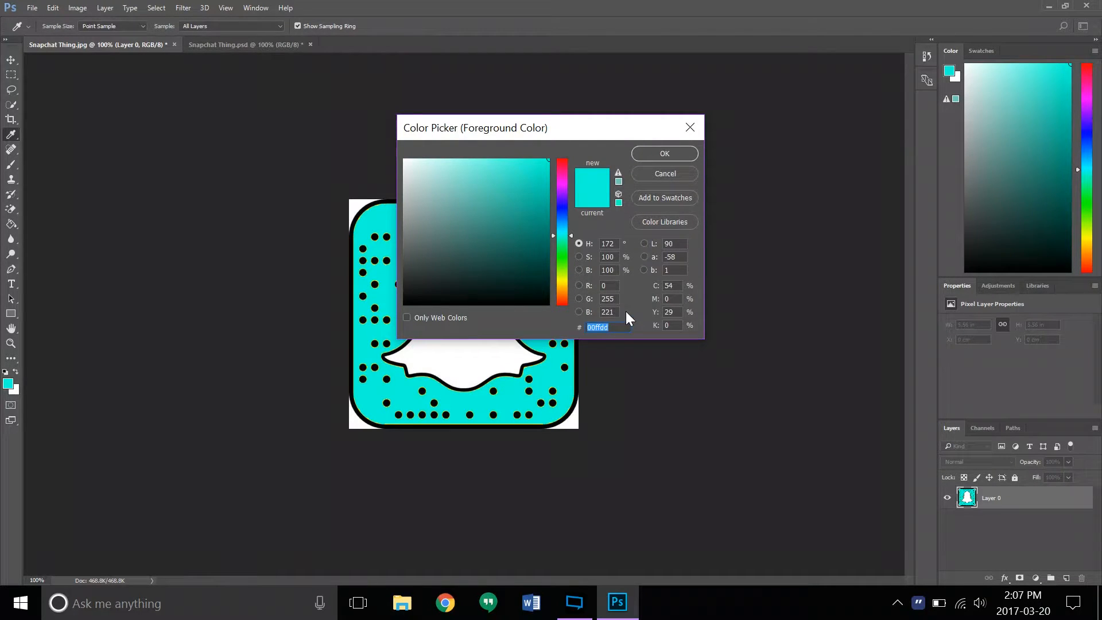
text(eaff99)
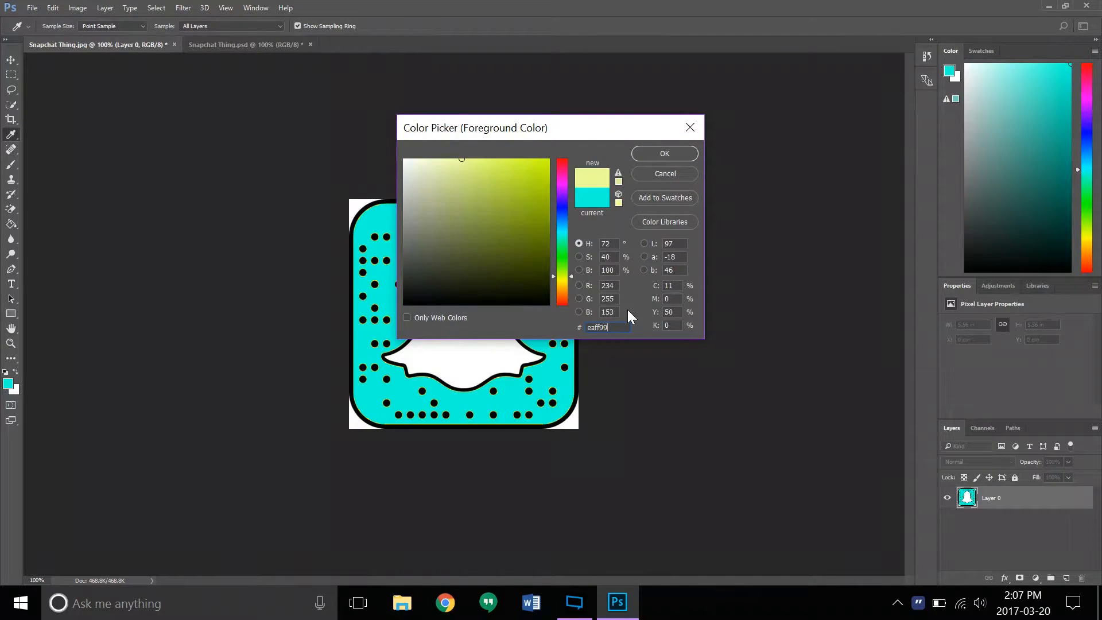
key(BackSpace)
key(BackSpace)
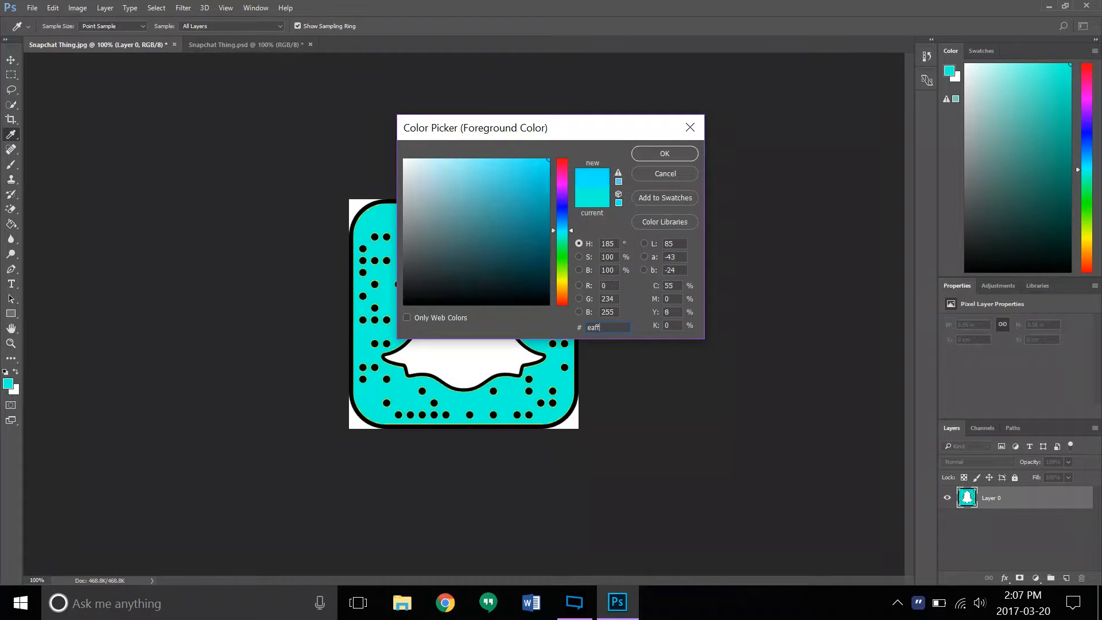
text(00)
click(678, 153)
key(g)
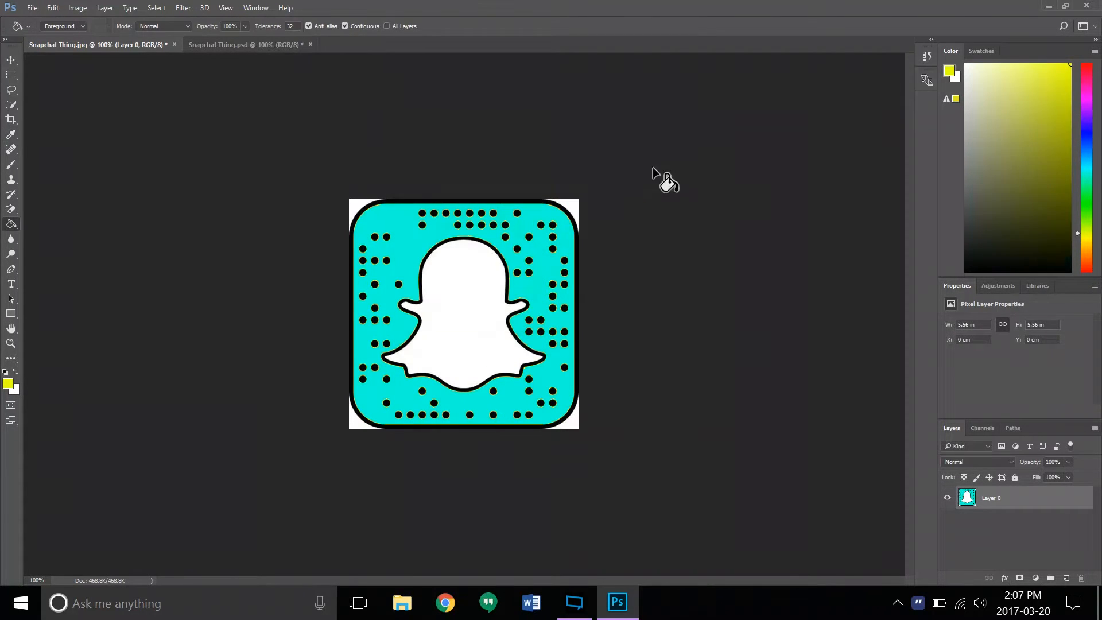
- Fill six black dots with the foreground color: one near each corner of the code and two just below the ghost
click(375, 237)
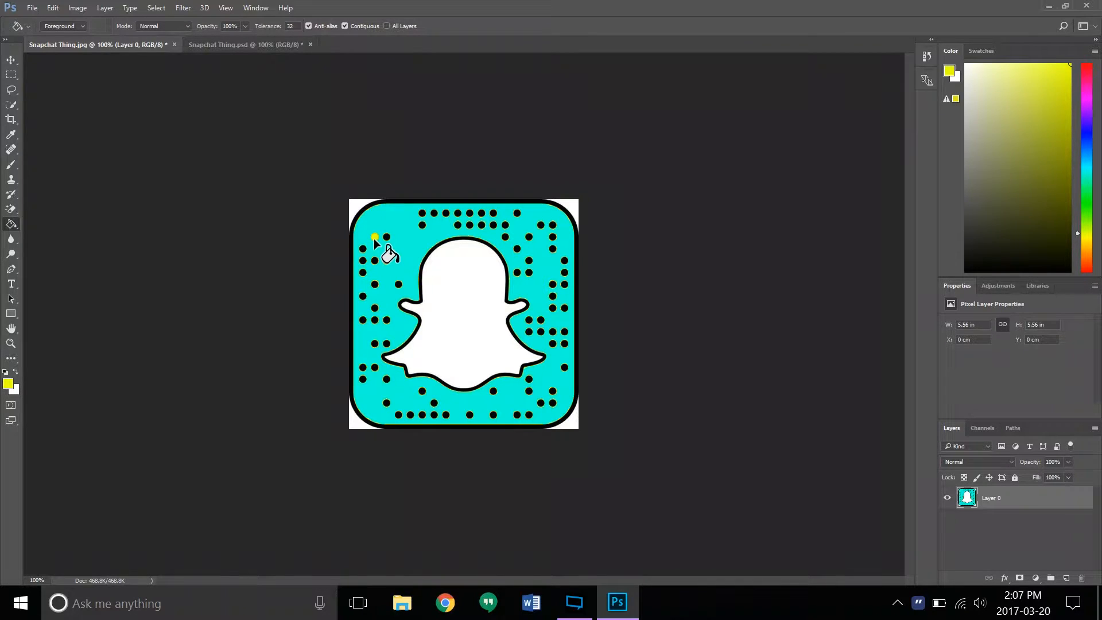
click(552, 226)
click(552, 403)
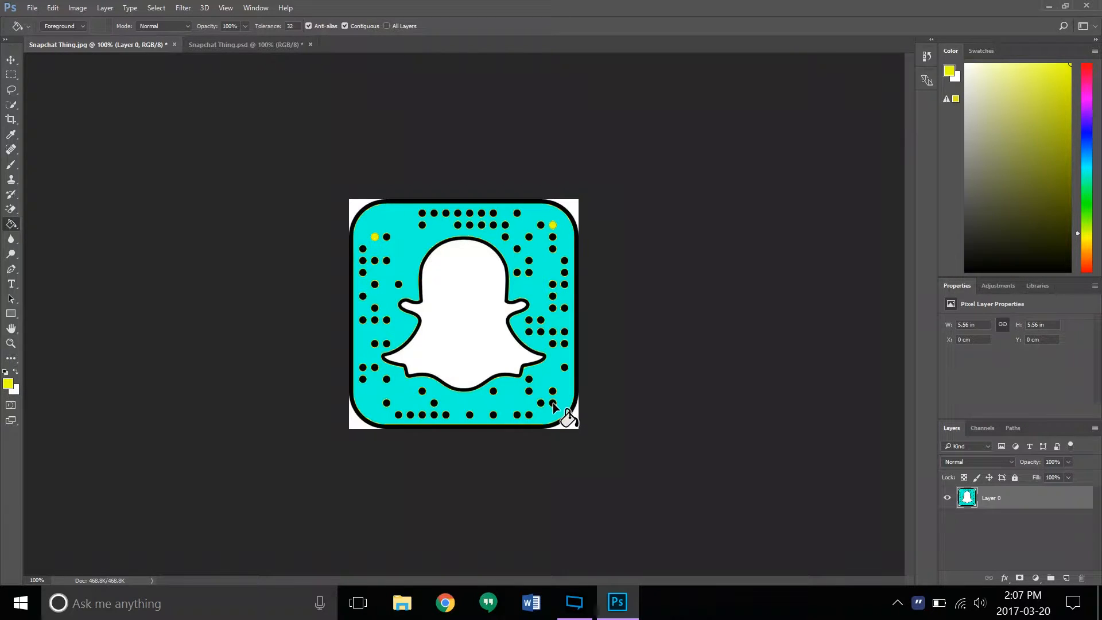
click(387, 403)
click(422, 392)
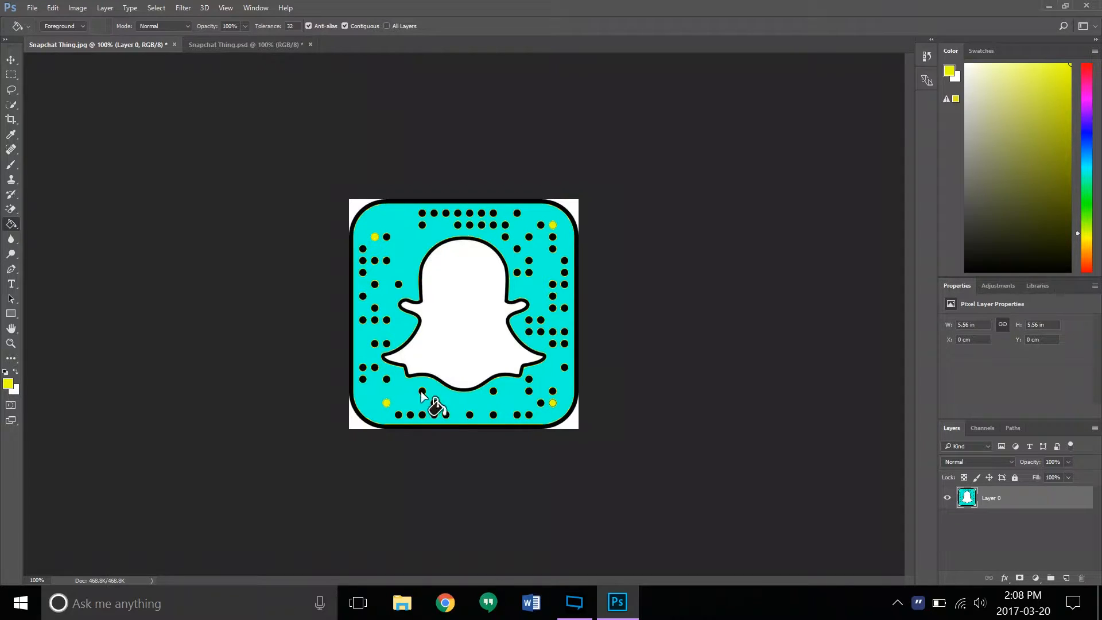
click(493, 392)
- Select the ghost's white interior with the Magic Wand tool
right_click(12, 107)
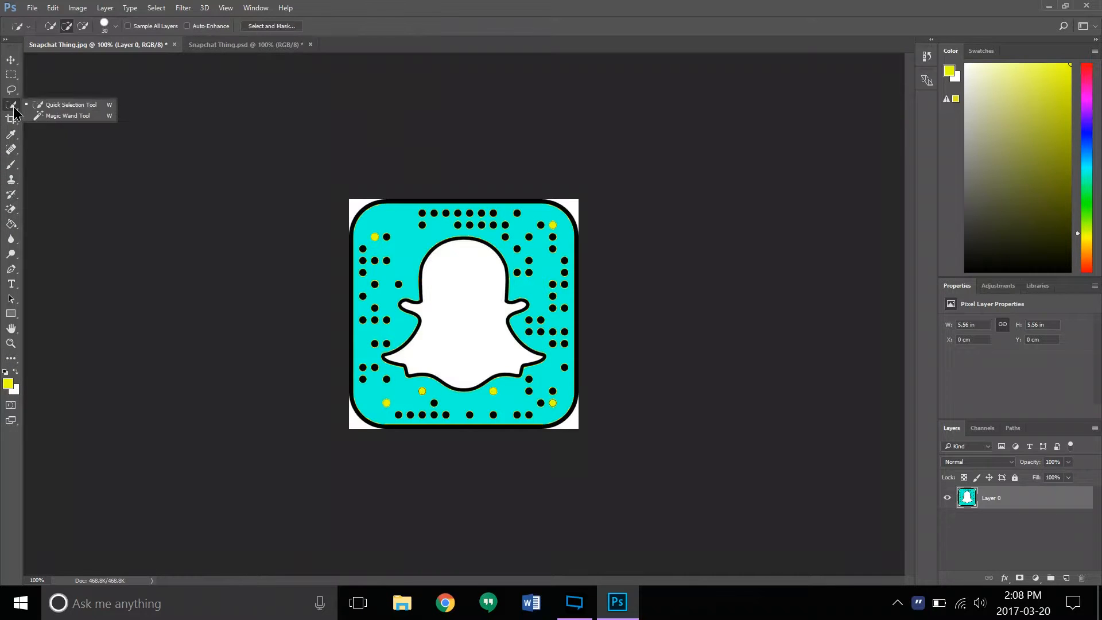
click(49, 115)
click(443, 322)
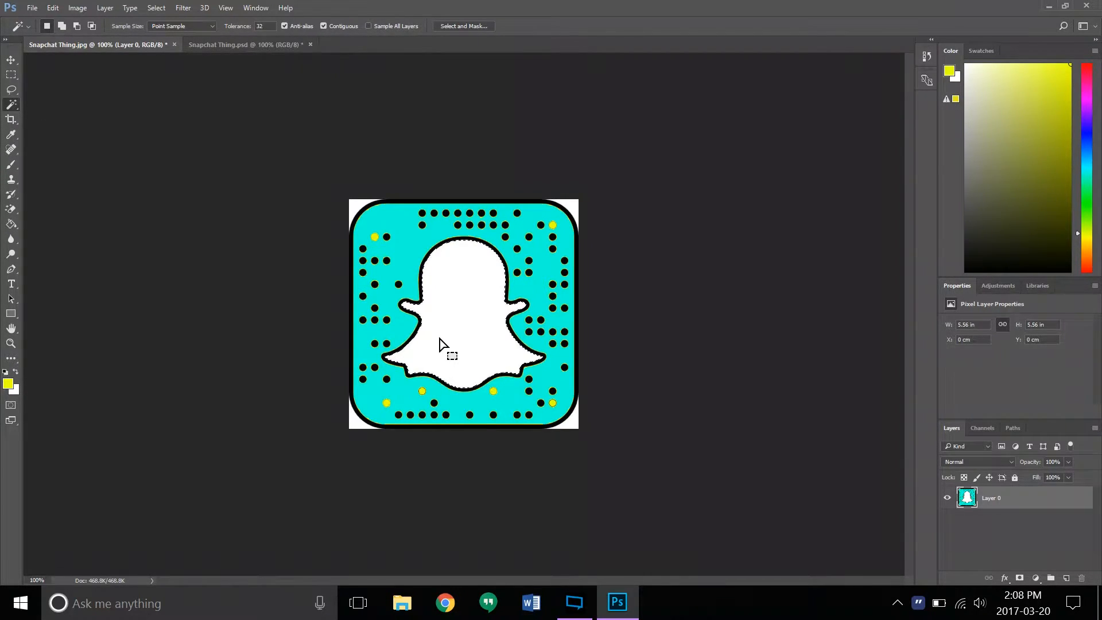
- Set the foreground color to #9f1ddd and fill the selected ghost interior with it using the Paint Bucket tool
click(950, 70)
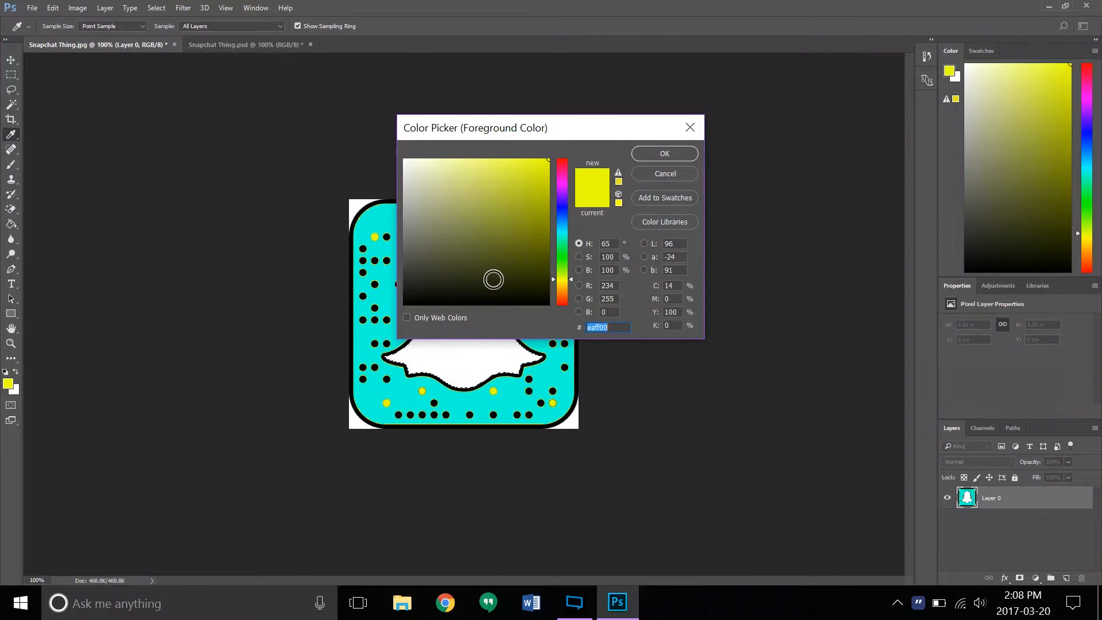
text(9)
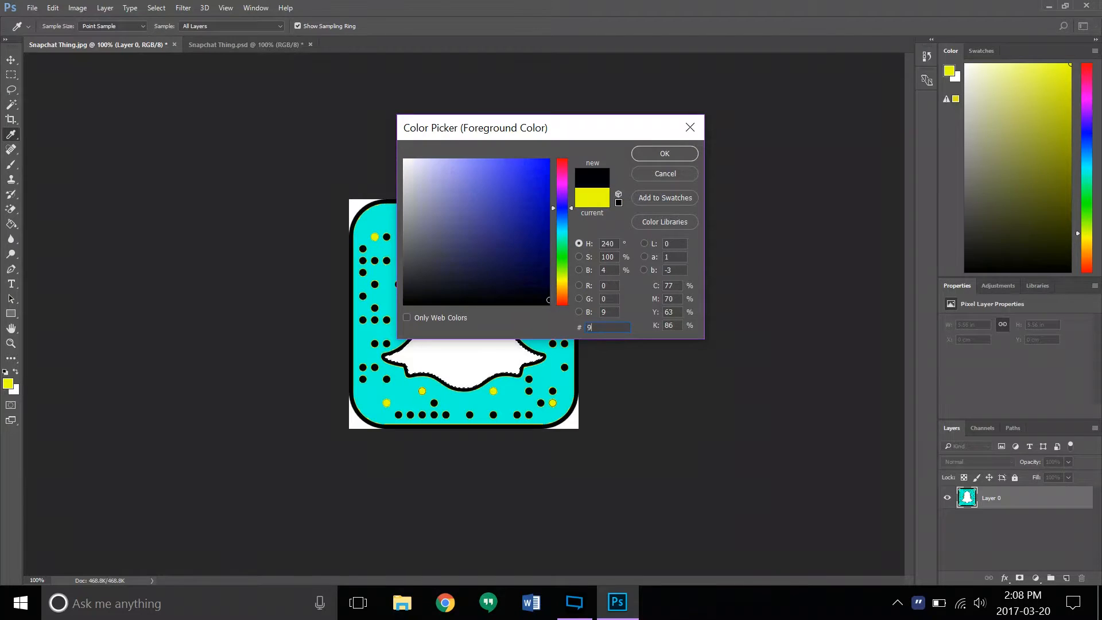
text(f1)
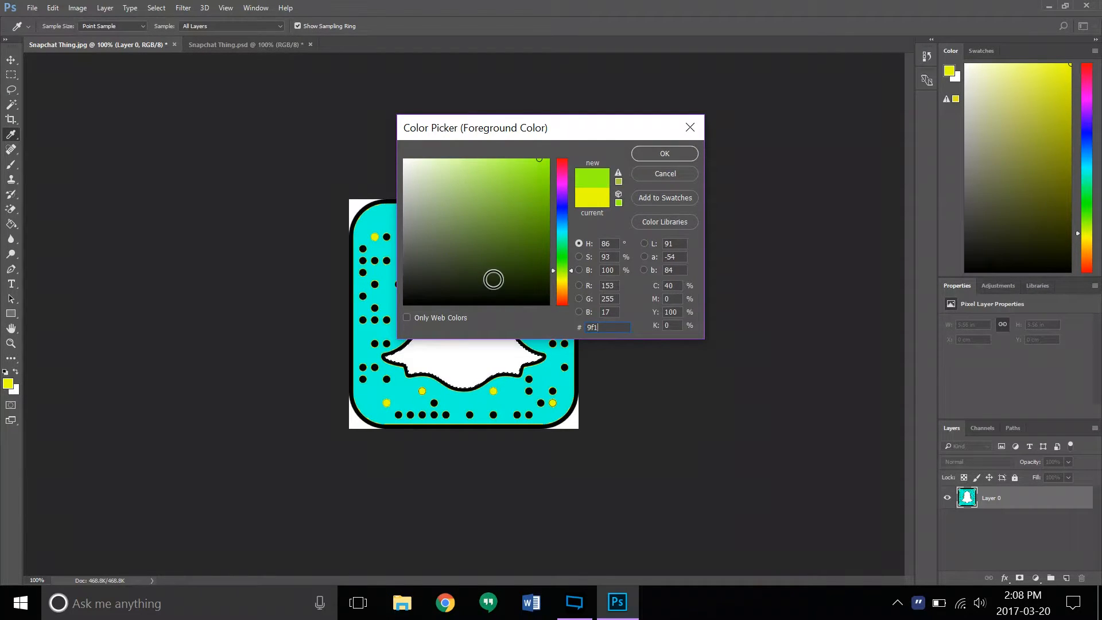
text(ddf)
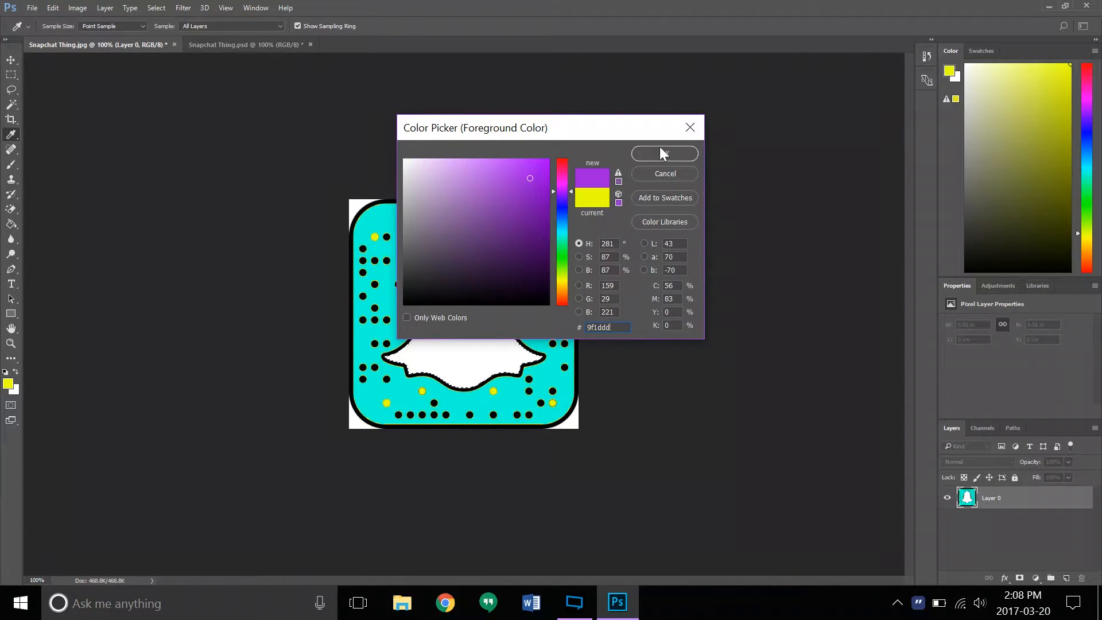
click(662, 153)
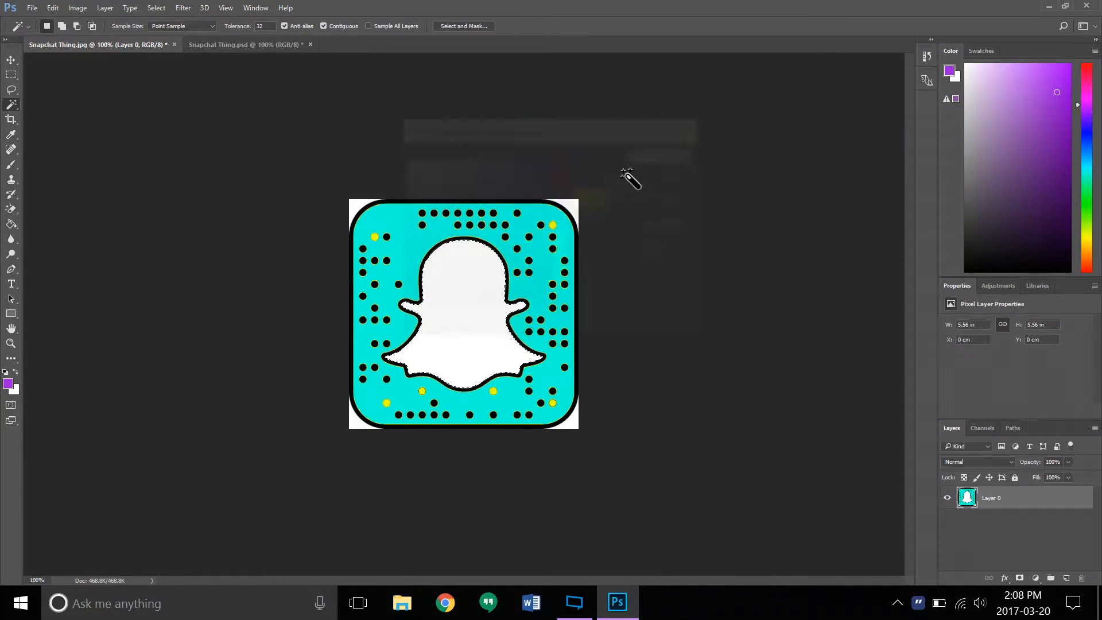
click(11, 225)
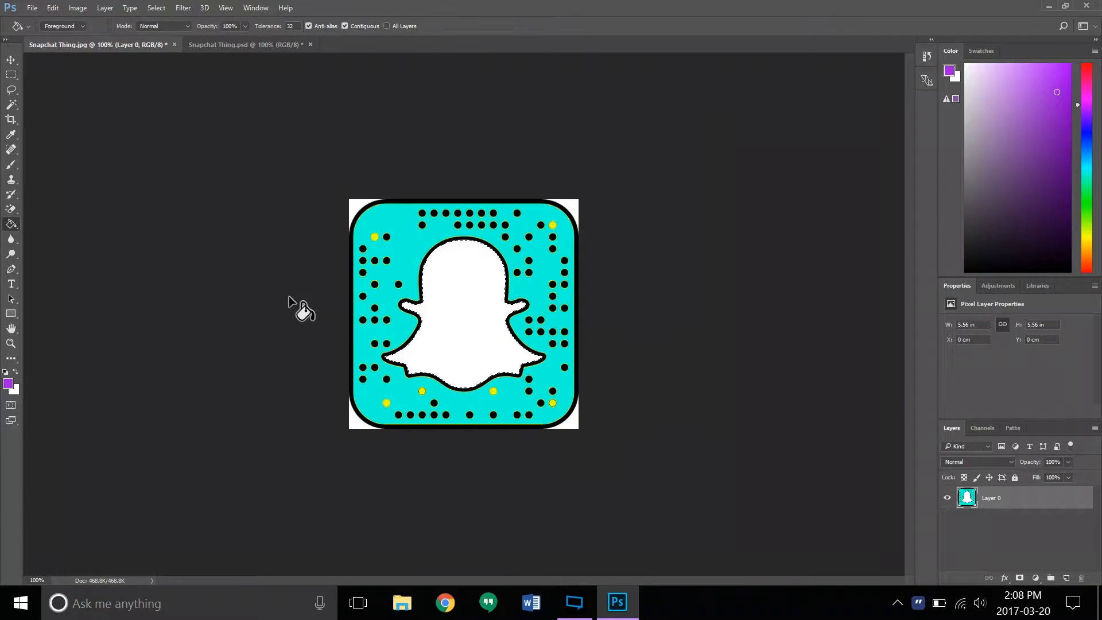
click(459, 327)
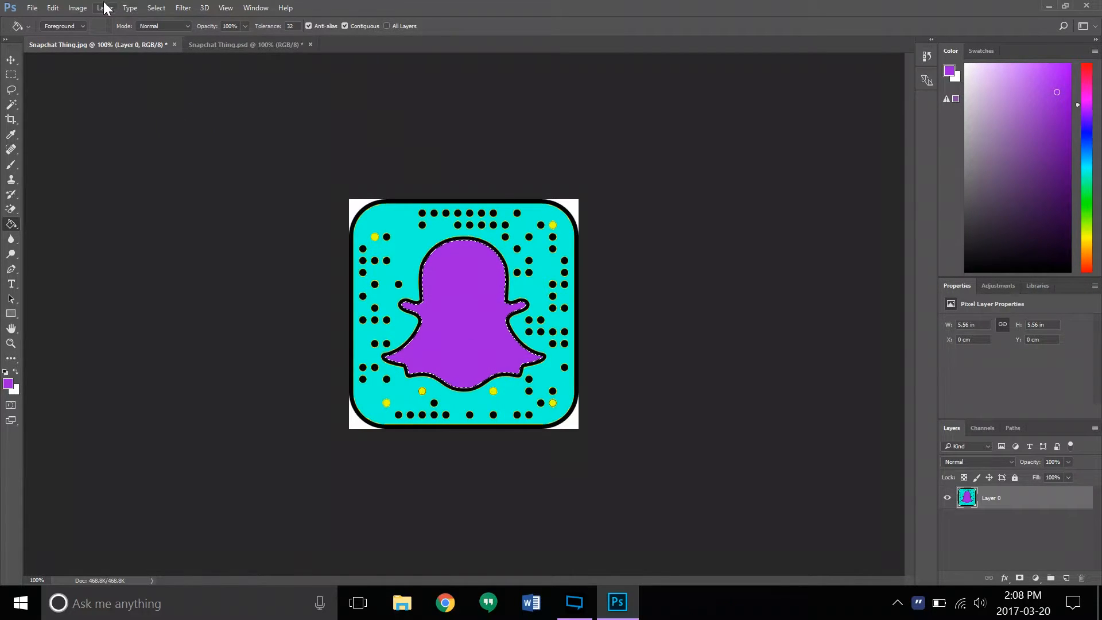
- Apply a Gaussian Blur with a radius of 30 pixels to the selected ghost interior
click(184, 7)
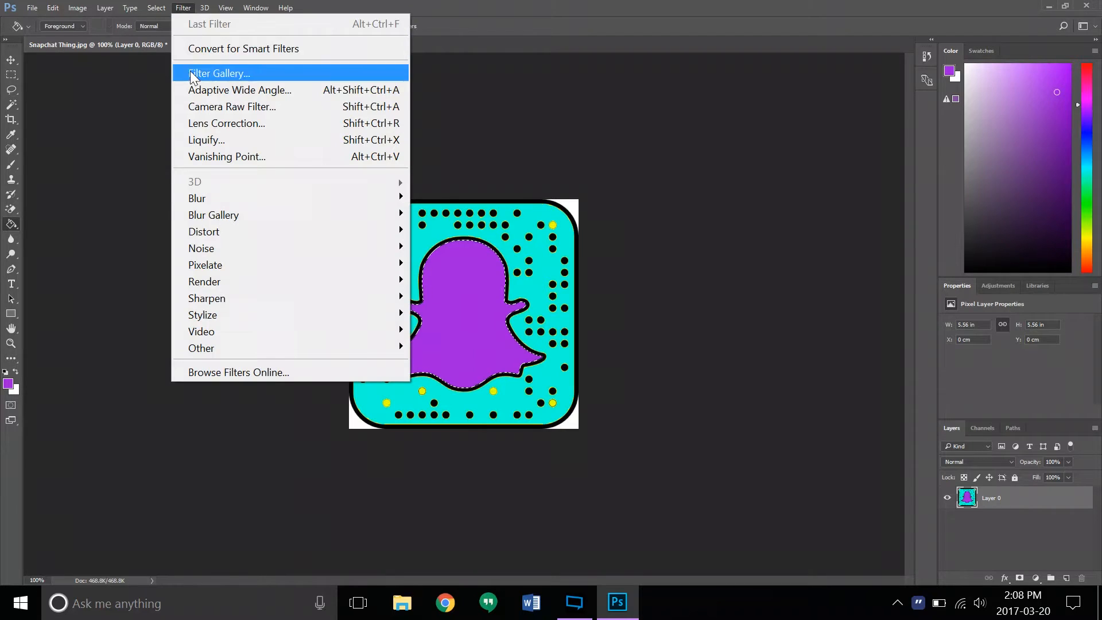
mouse_move(205, 199)
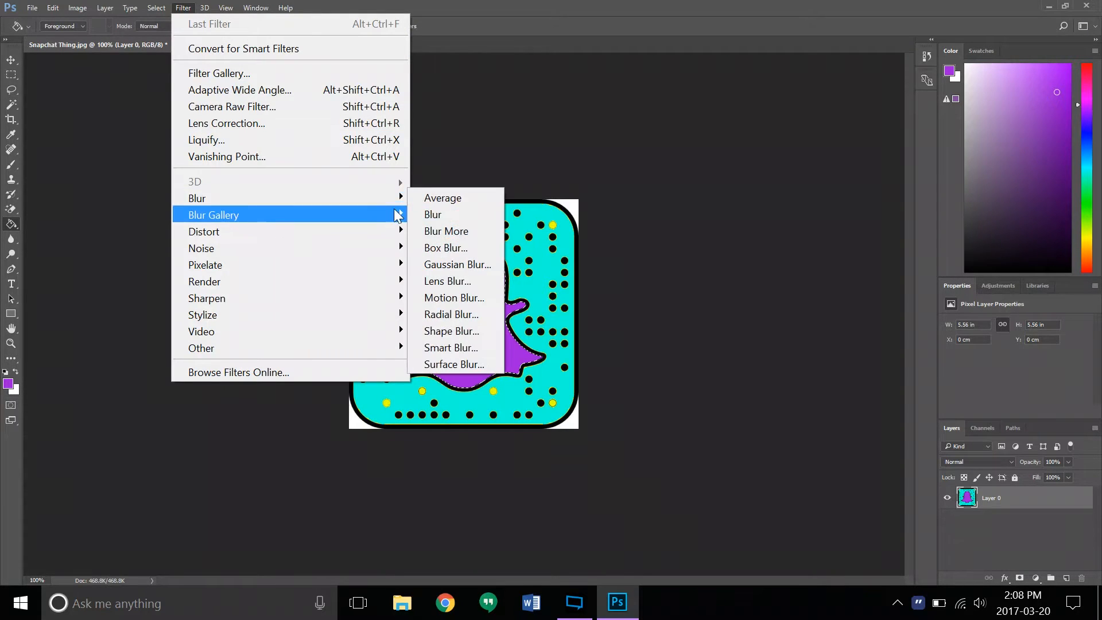
click(471, 263)
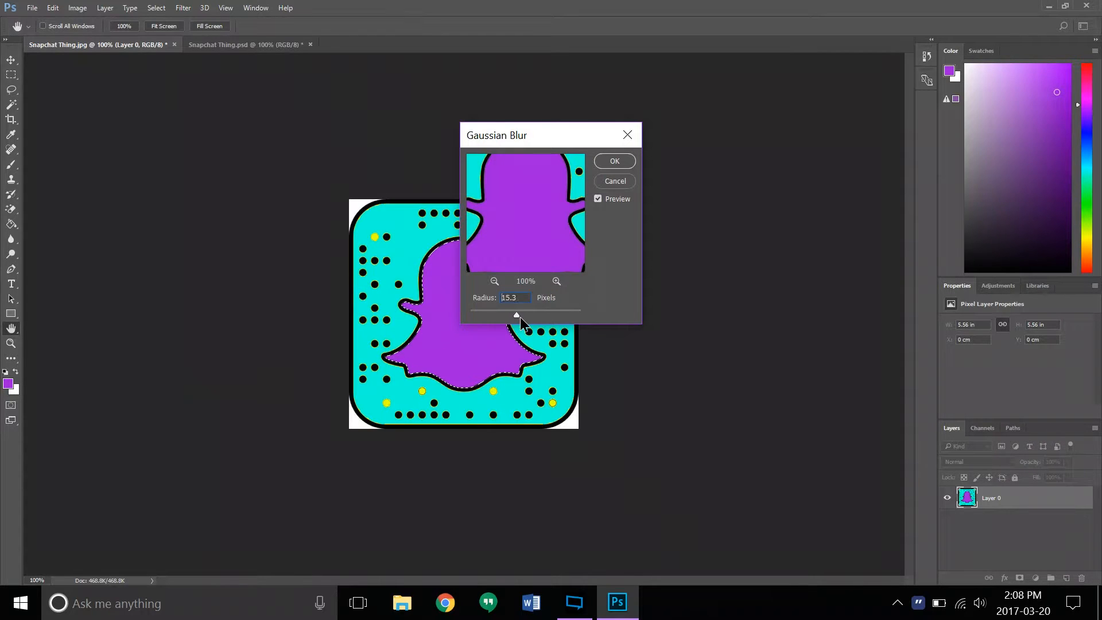
drag(542, 320, 530, 319)
text(30)
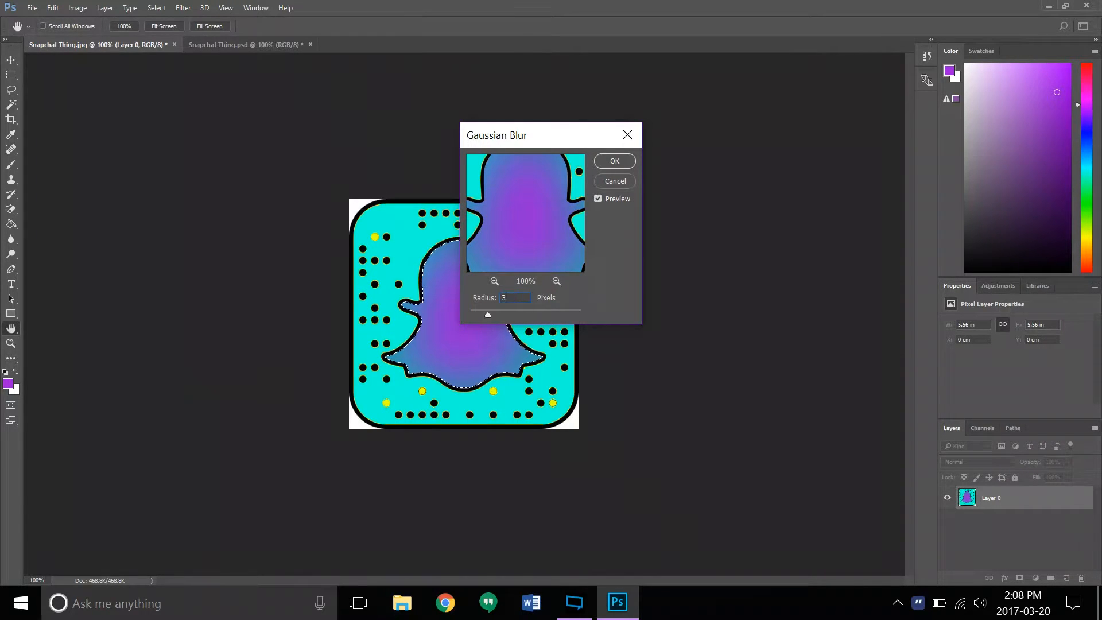
key(Return)
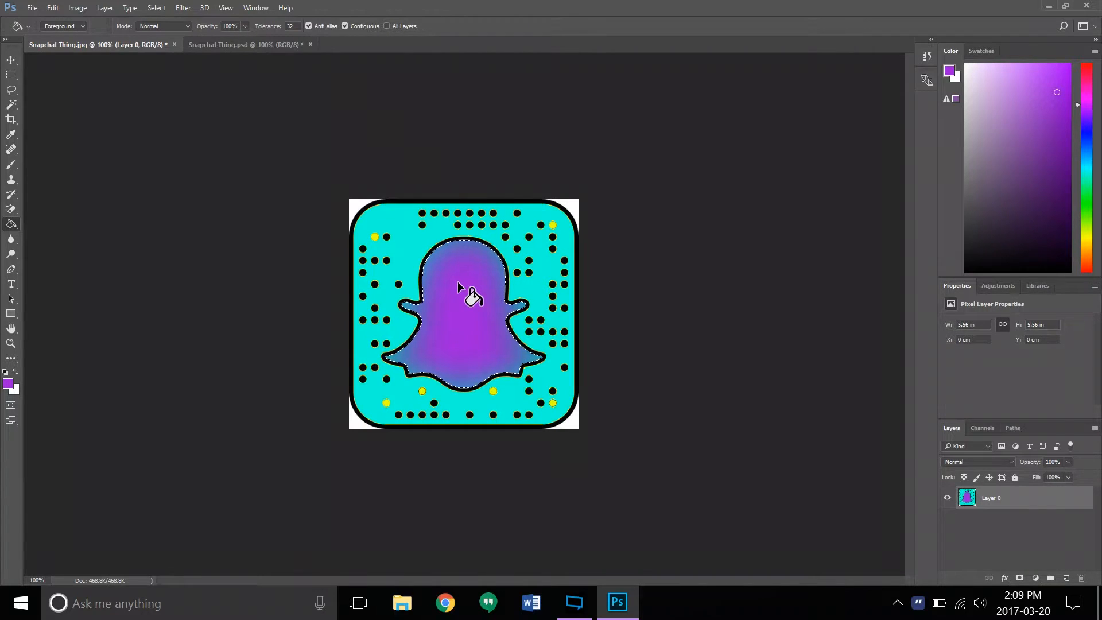
- Add 90% uniform noise to the selected ghost interior
click(184, 7)
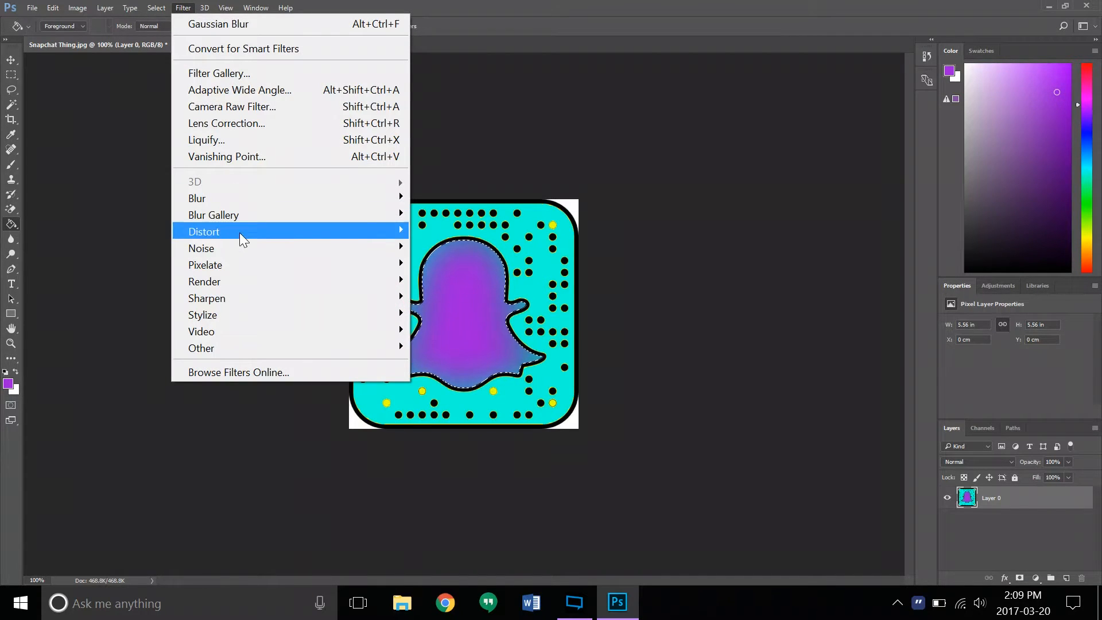
mouse_move(265, 248)
click(514, 248)
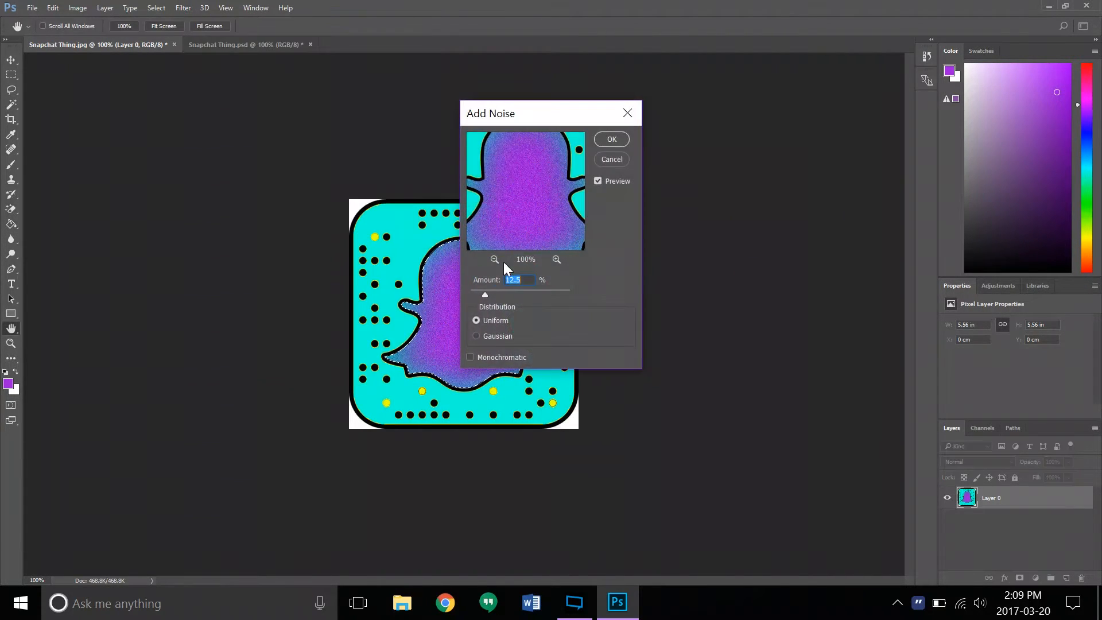
text(90)
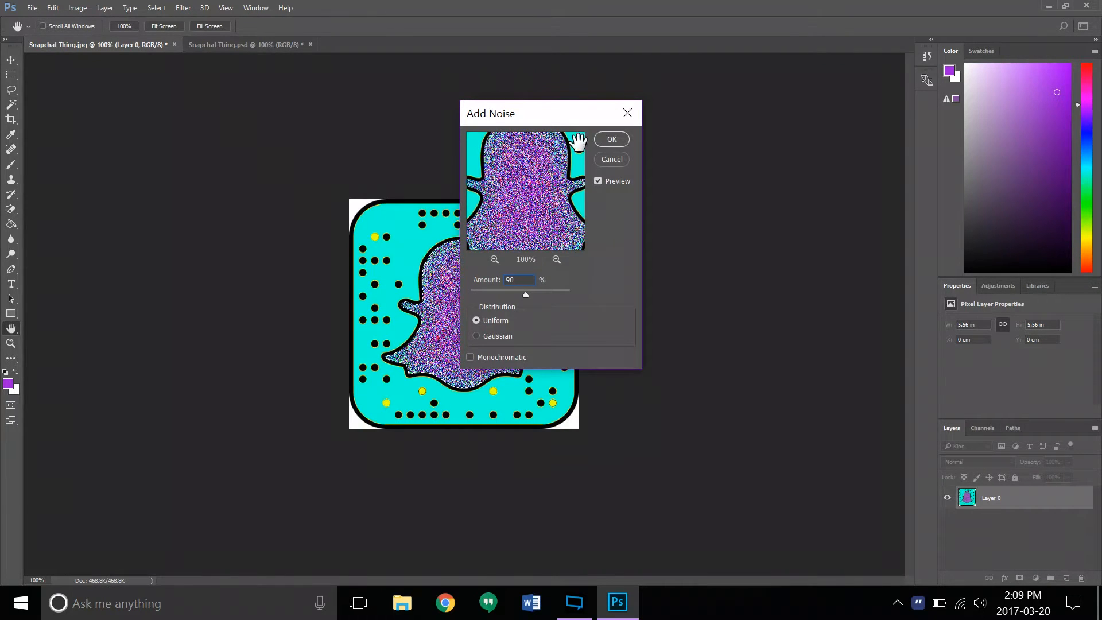
click(612, 139)
key(g)
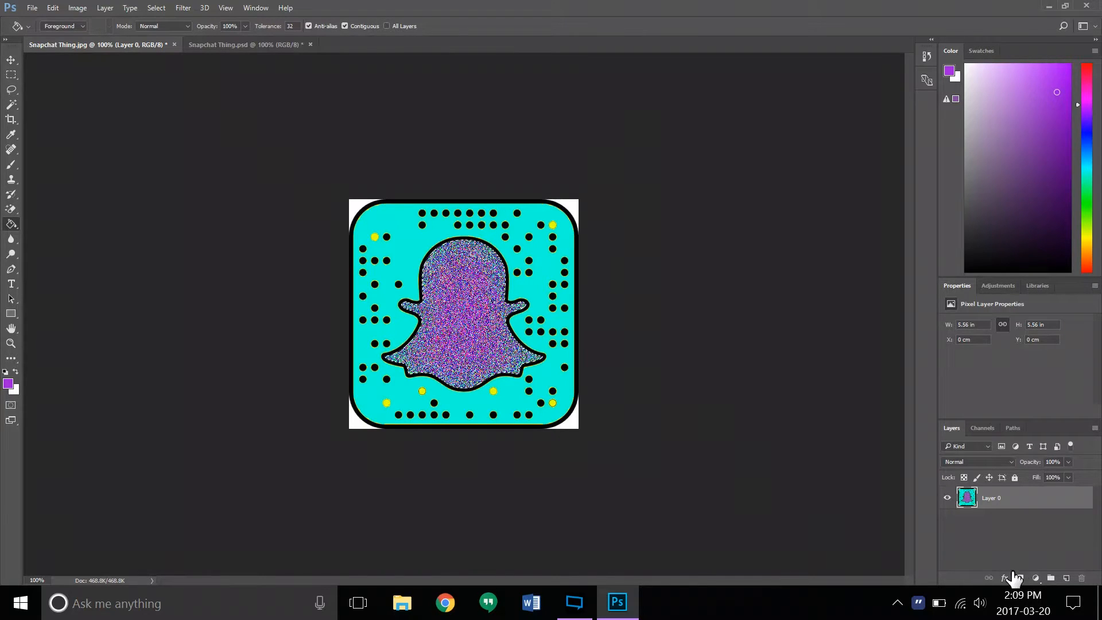
- Add a new layer beneath Layer 0, hide Layer 0, and deselect the ghost outline
click(1066, 579)
drag(1004, 504, 1007, 537)
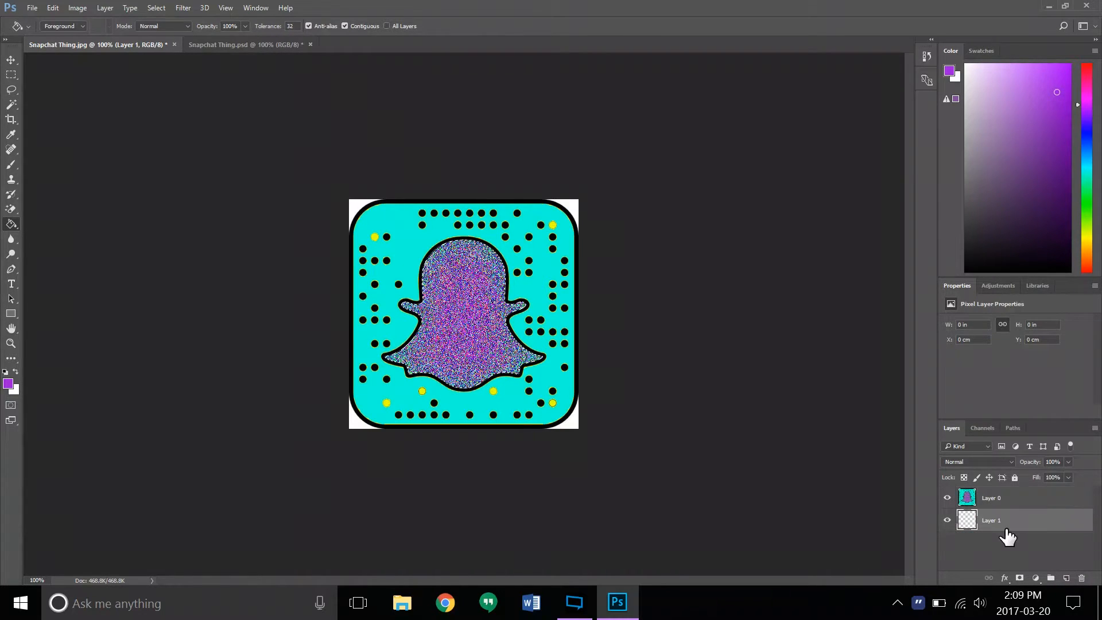
click(947, 499)
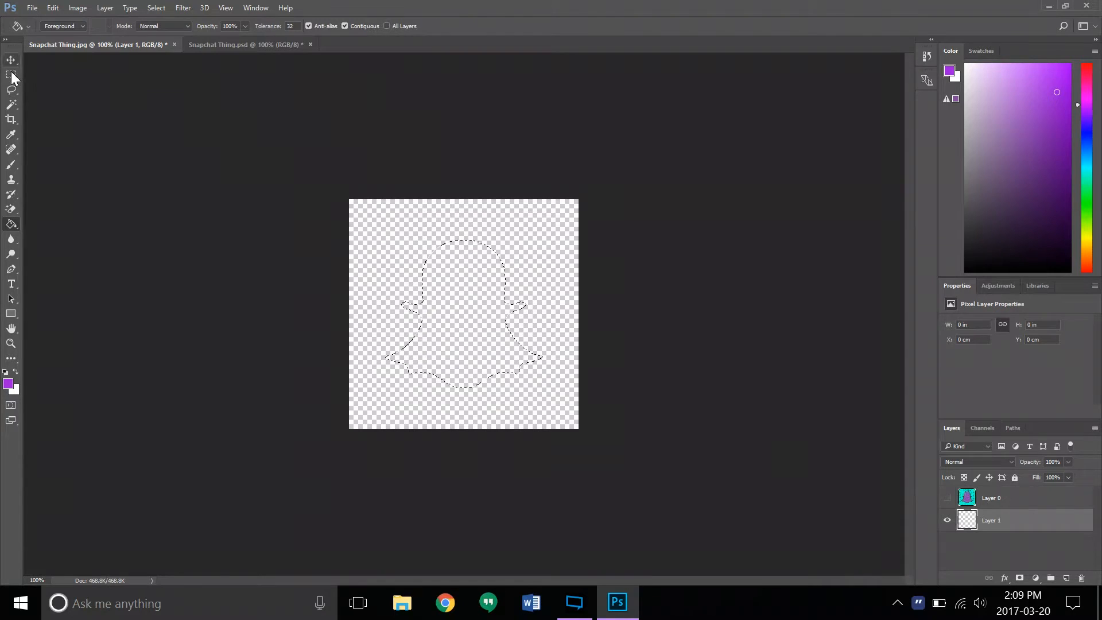
key(m)
key(ctrl+d)
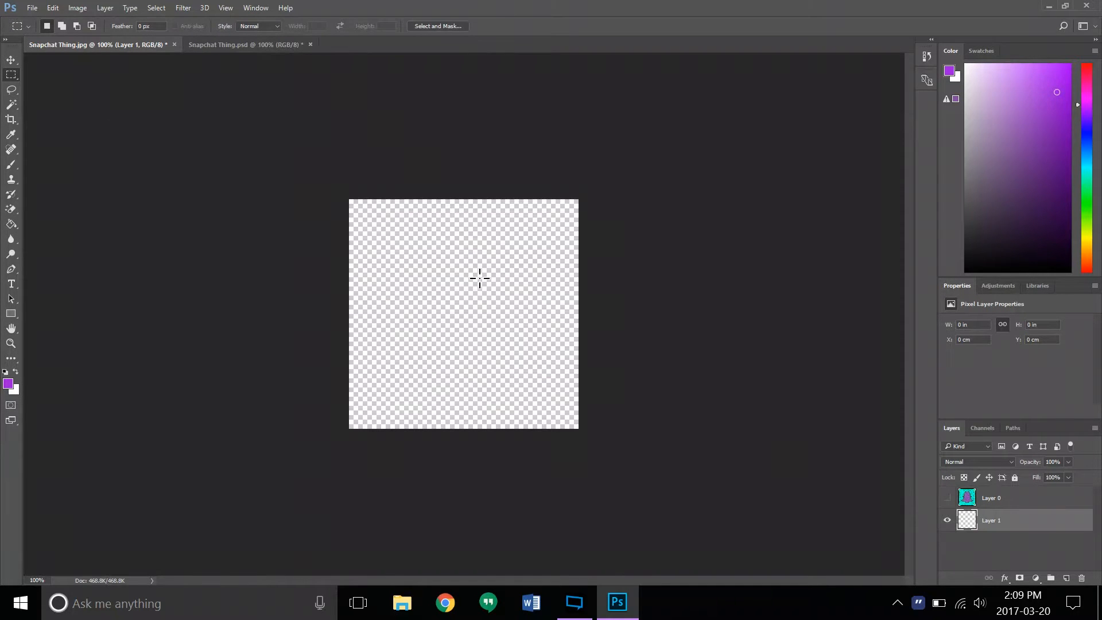
- Fill Layer 1 with a white-blue-black radial gradient from the canvas's upper-right corner to its lower-left corner, and show Layer 0 again
click(13, 226)
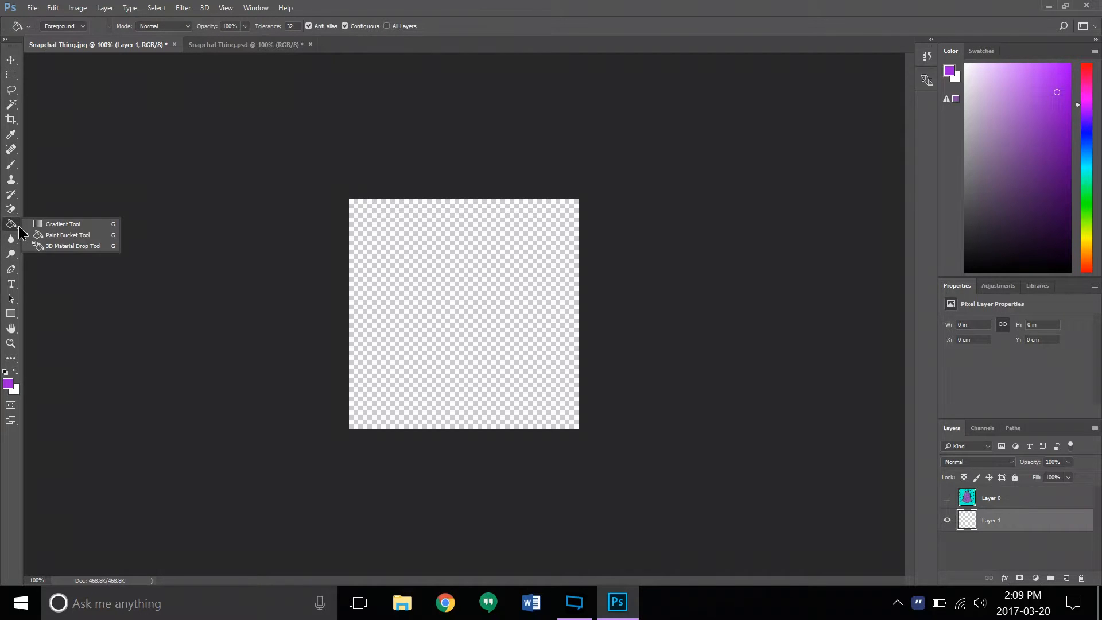
click(36, 225)
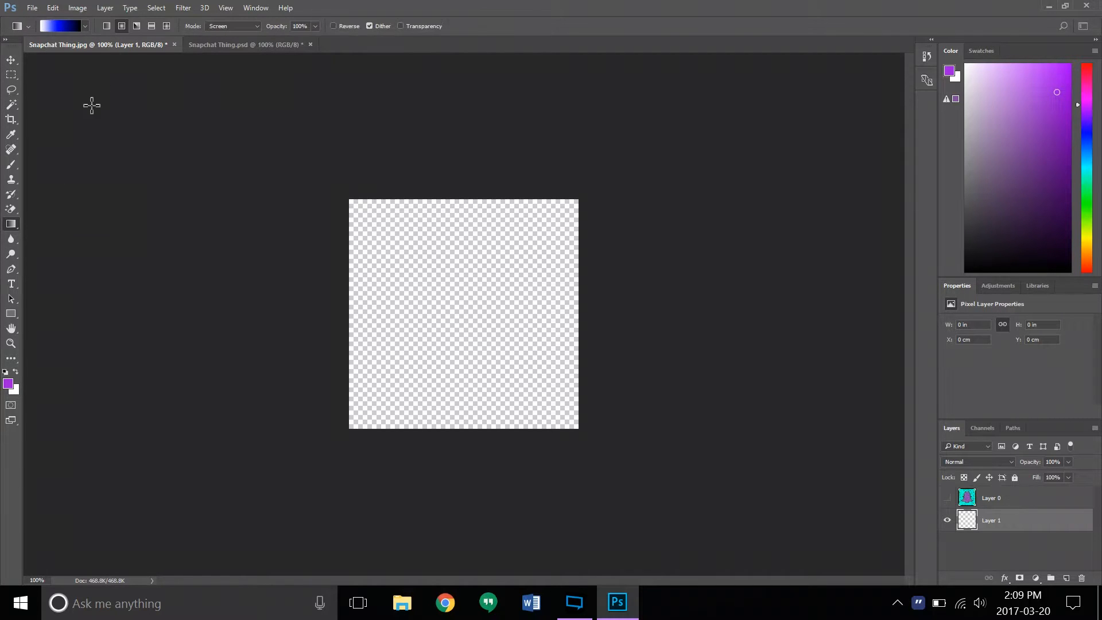
click(121, 26)
drag(579, 198, 349, 429)
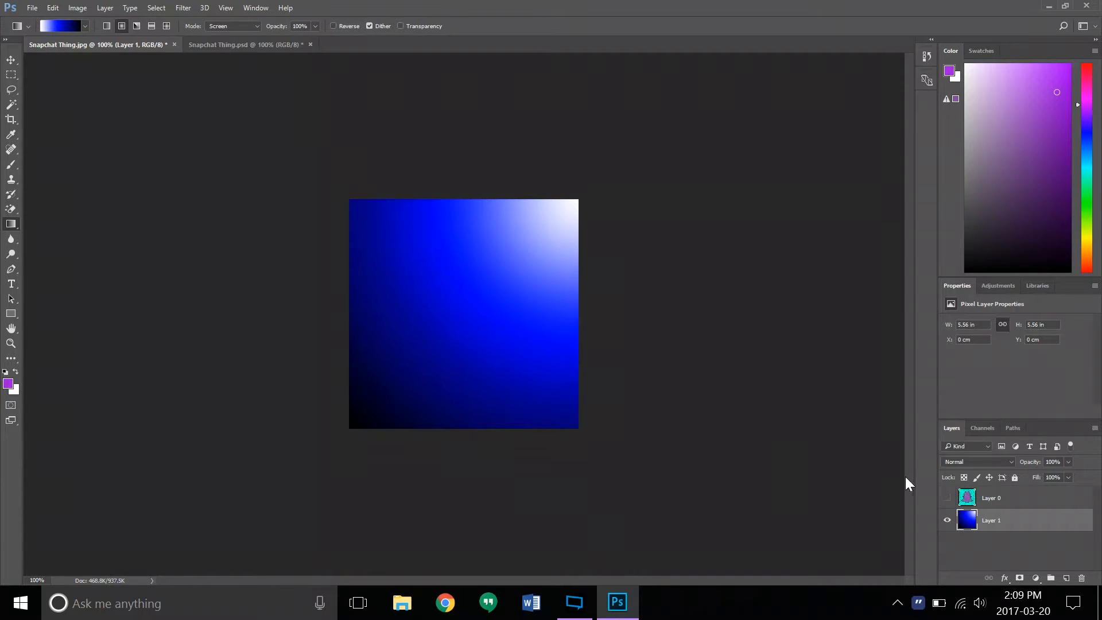
click(947, 498)
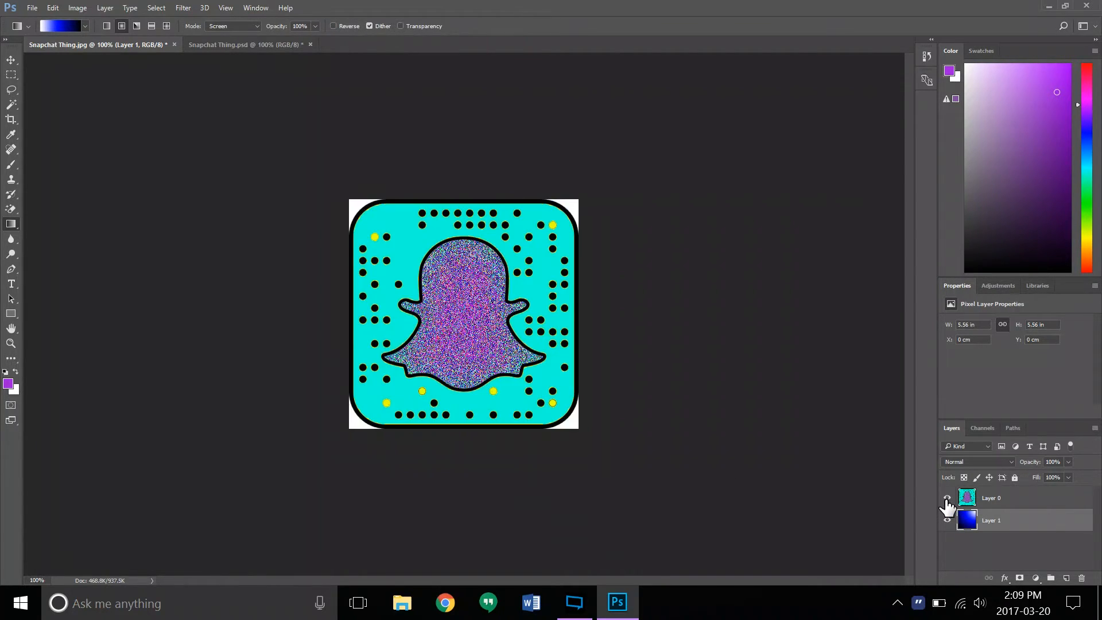
- Erase the four white corners outside the code's rounded frame on Layer 0 with the Magic Eraser tool
right_click(11, 209)
click(68, 231)
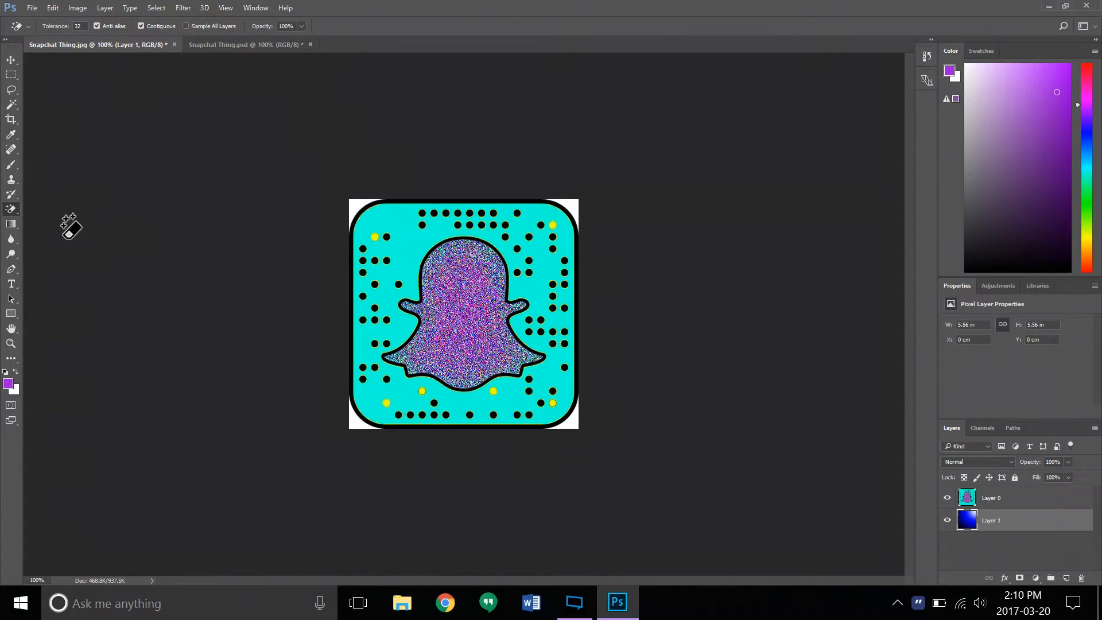
click(354, 209)
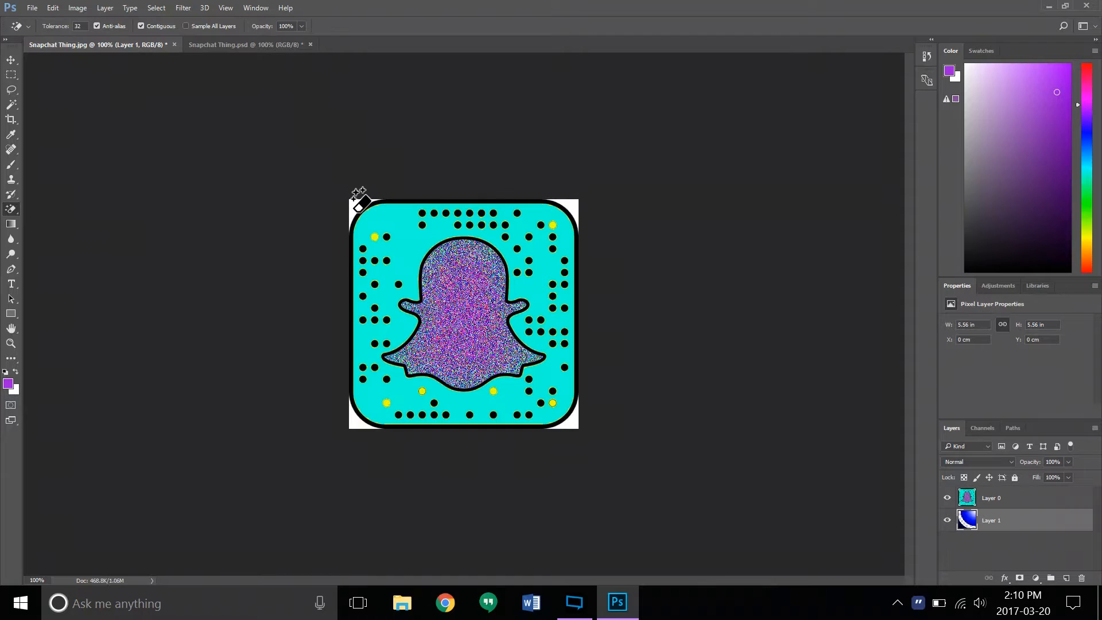
key(ctrl+z)
click(1028, 501)
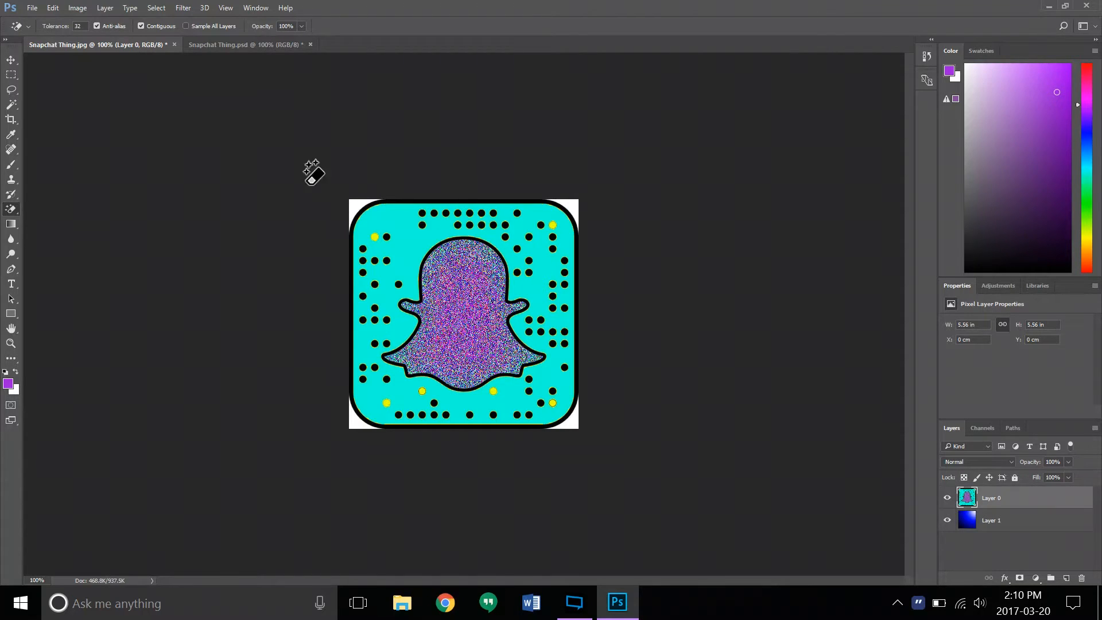
click(355, 204)
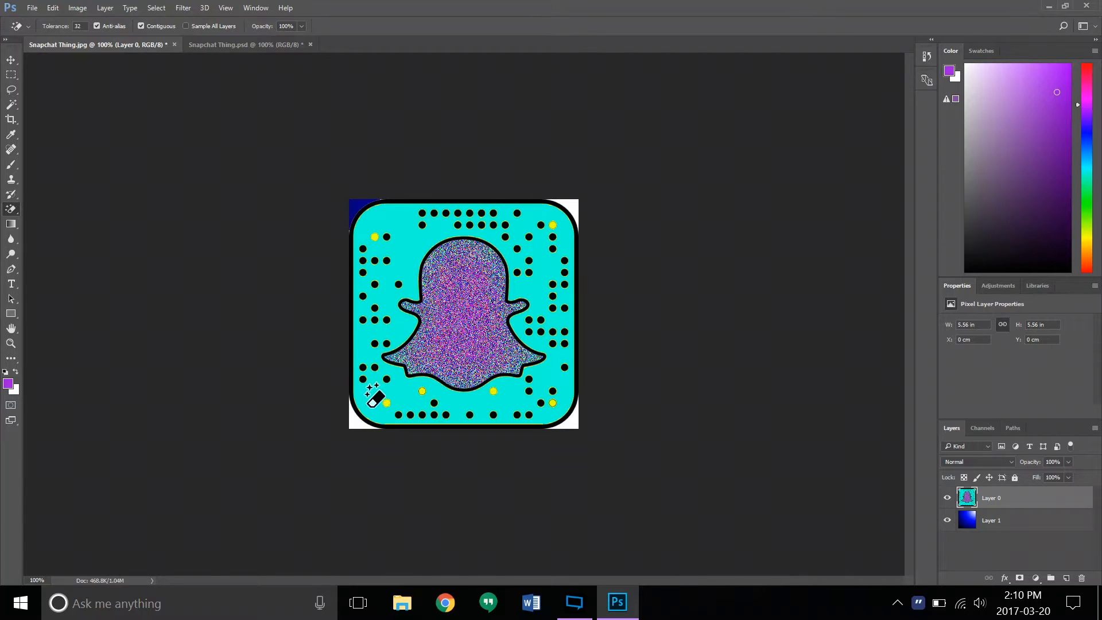
click(353, 425)
click(575, 425)
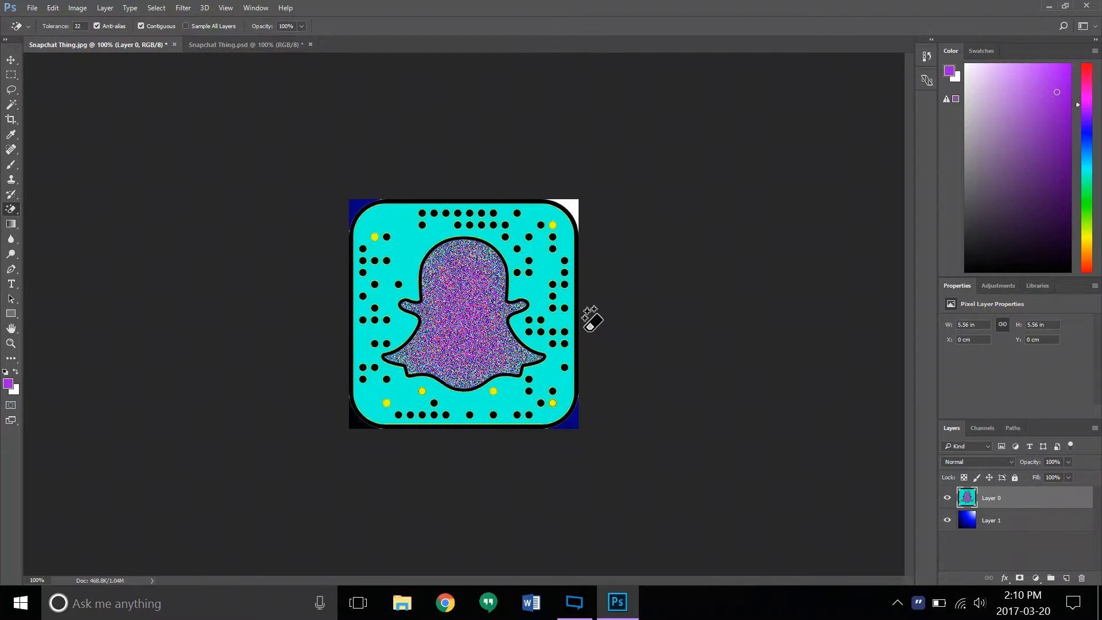
click(574, 206)
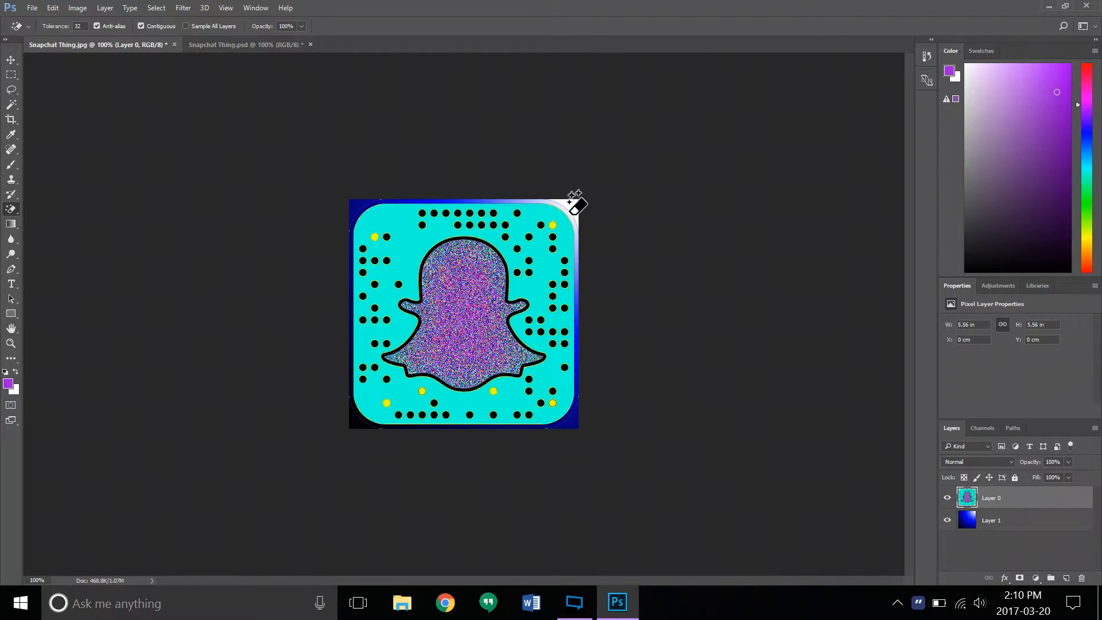
key(ctrl+z)
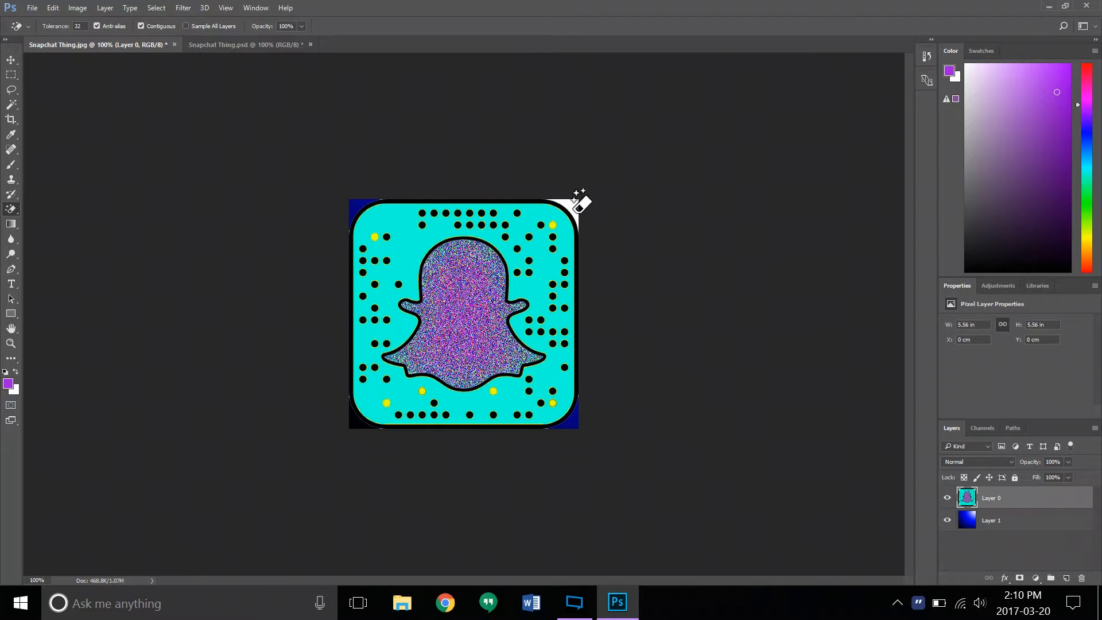
click(575, 208)
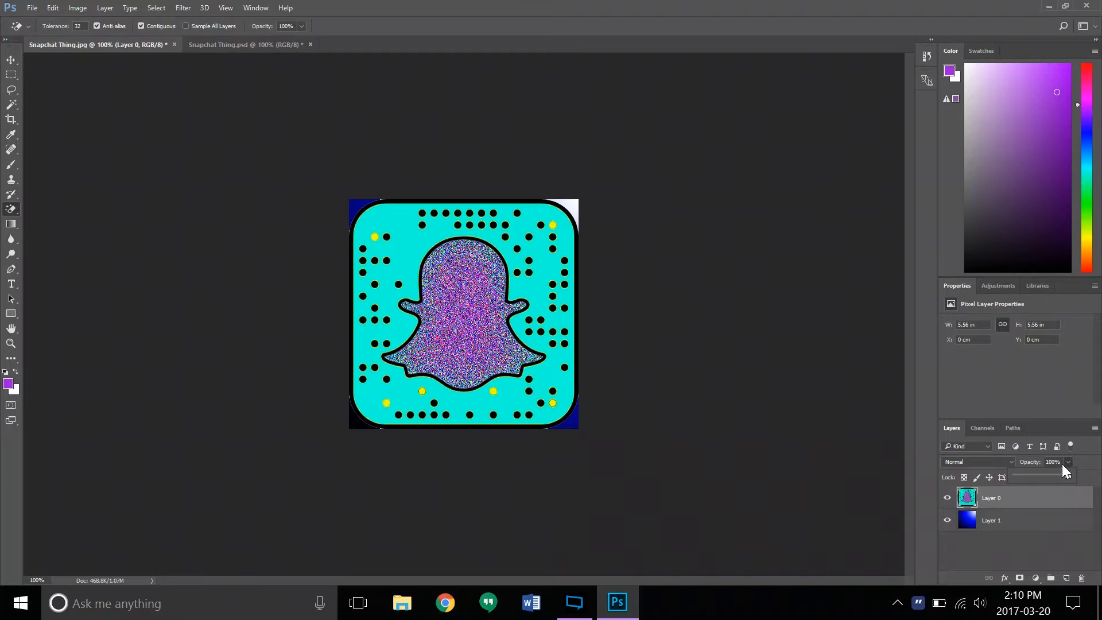
- Set Layer 0's opacity to 30% and sample a blue-violet foreground color from the ghost's interior with the Eyedropper tool
click(1062, 464)
text(30)
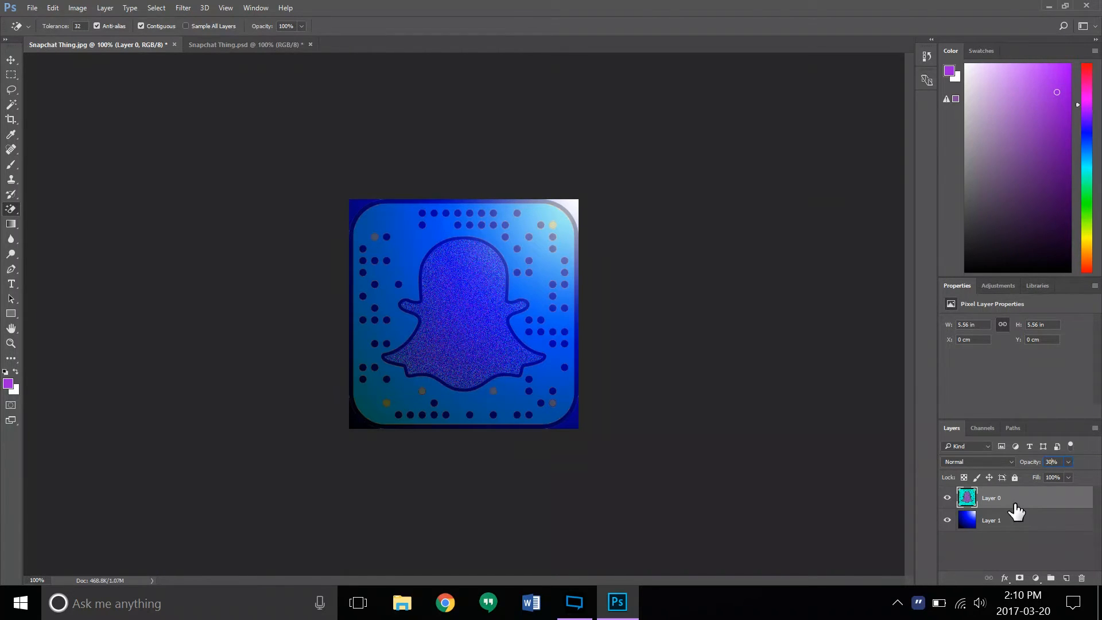
click(10, 135)
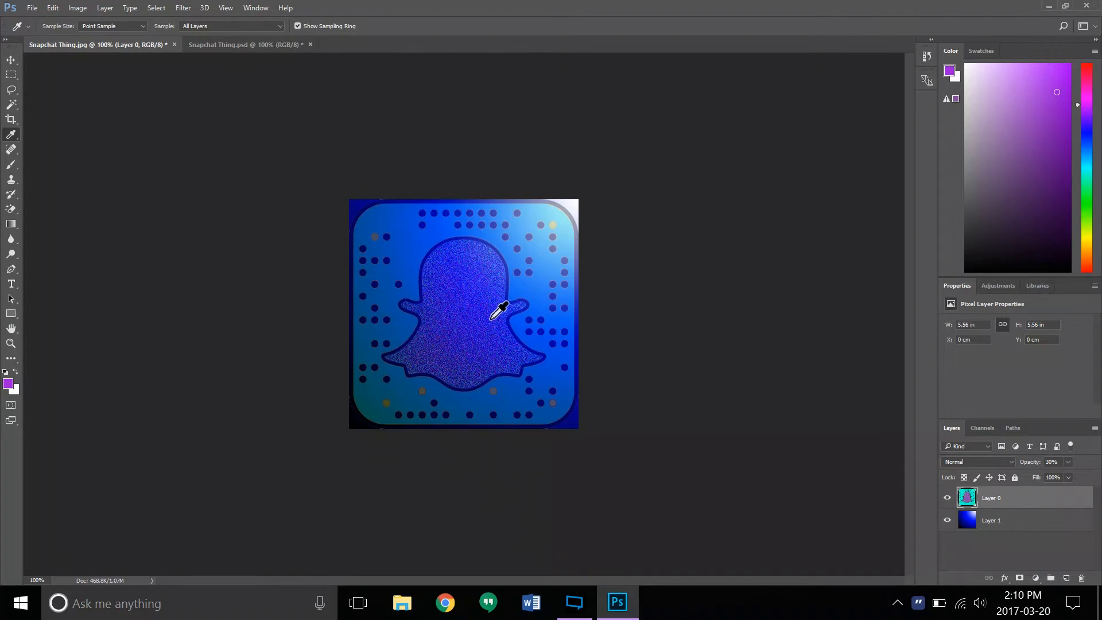
click(476, 299)
drag(475, 300, 474, 294)
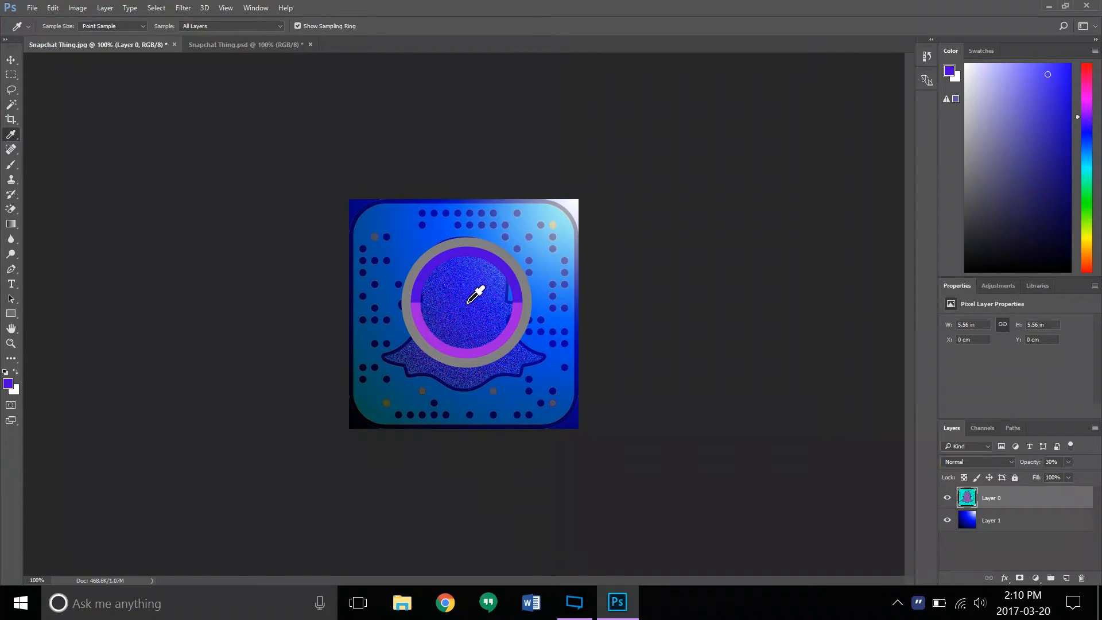
drag(474, 295, 475, 291)
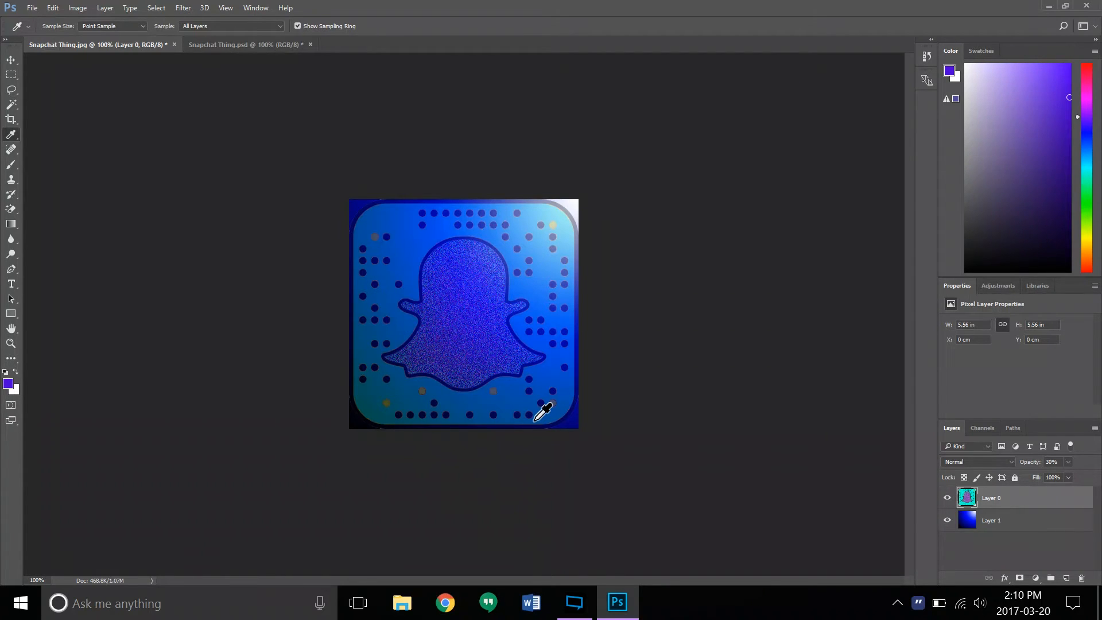
- Fill the dark blue band at the upper-left corner of Layer 1's gradient with the sampled blue-violet using the Paint Bucket tool
click(990, 521)
drag(11, 224, 12, 225)
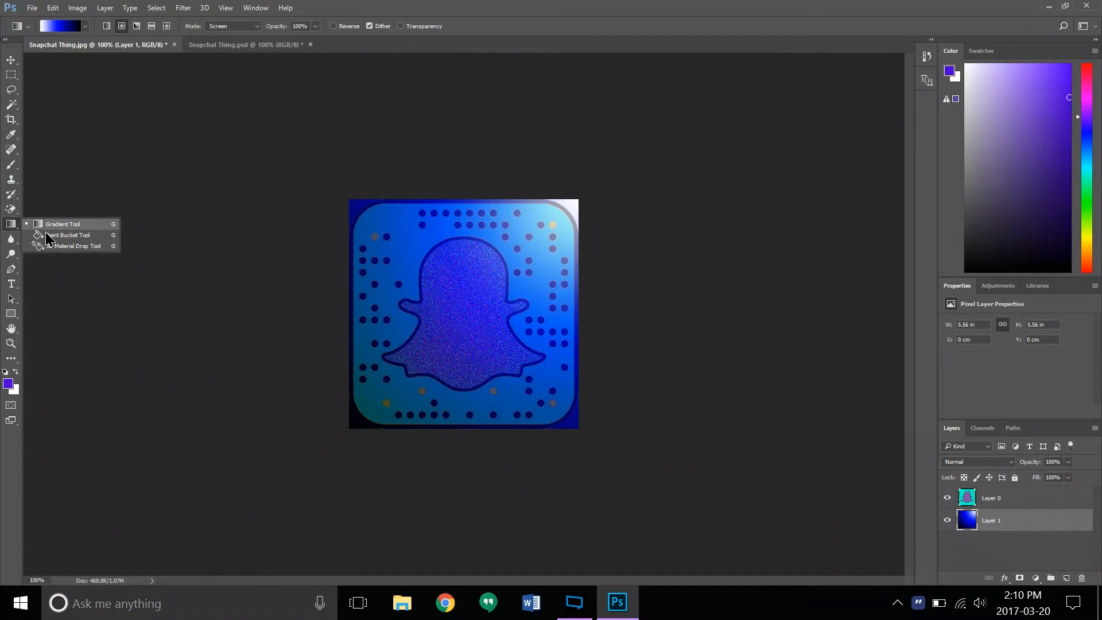
click(47, 238)
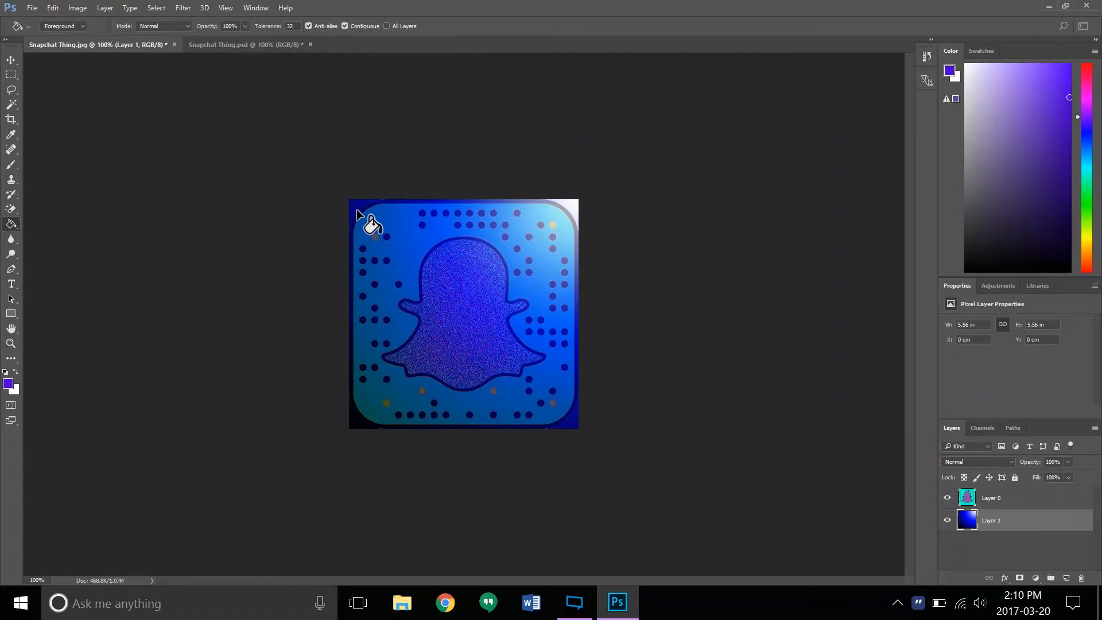
click(357, 211)
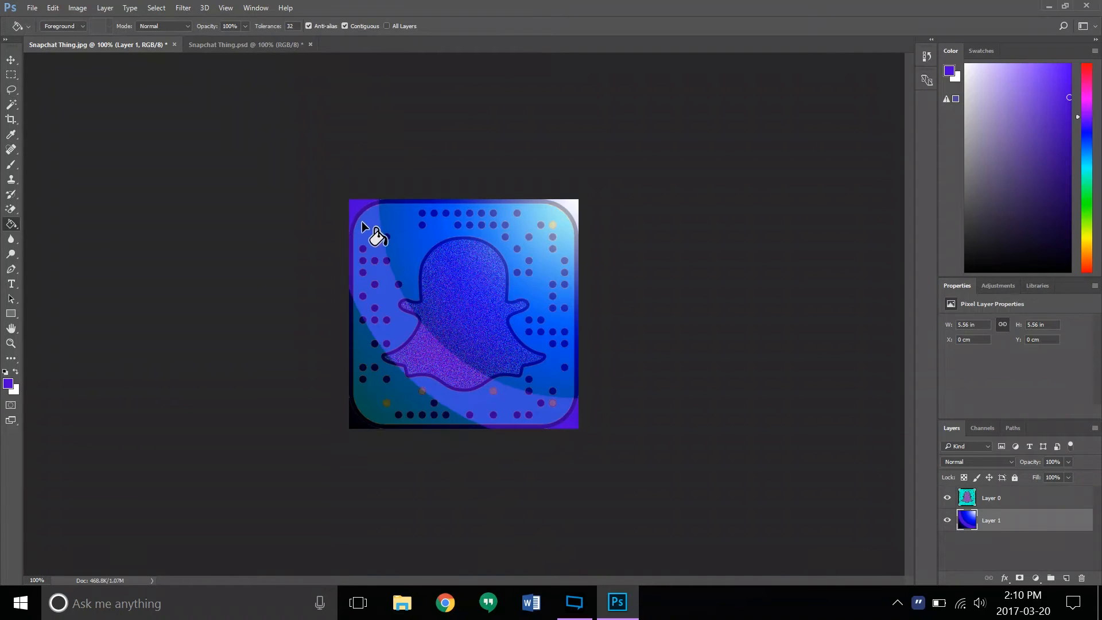
- Select Layer 0 and set the Type tool's text color to green 00ff72
click(1056, 502)
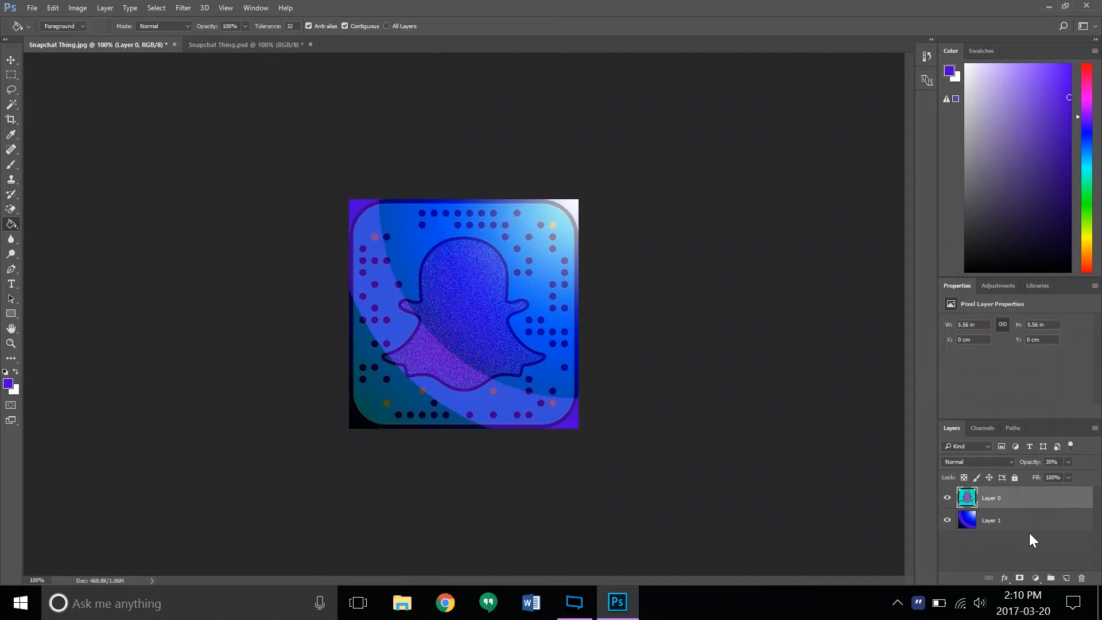
click(5, 283)
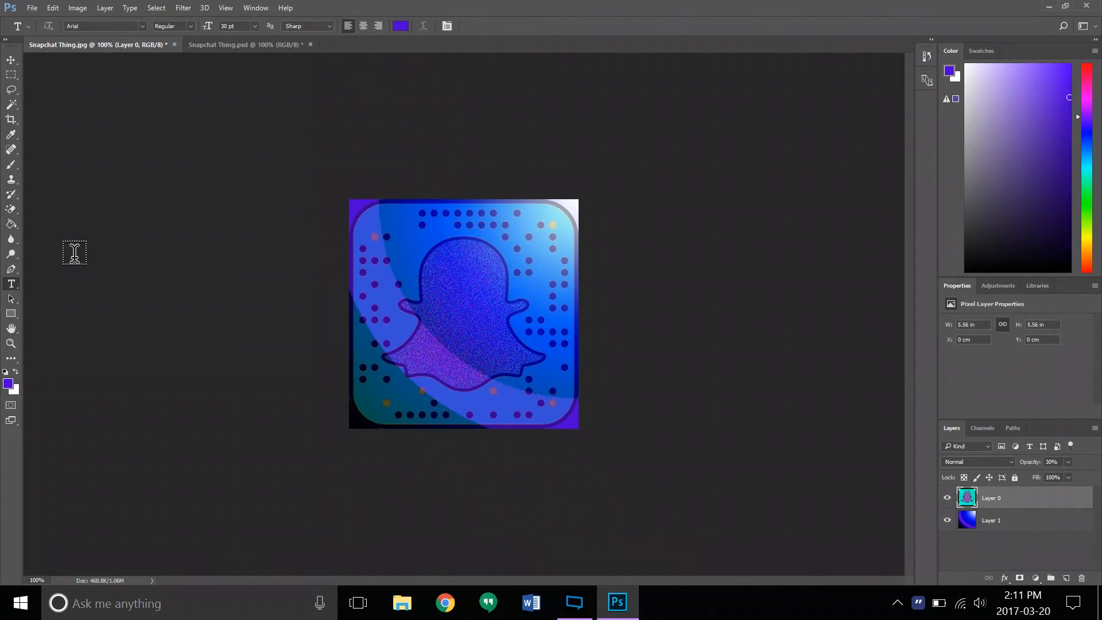
click(399, 26)
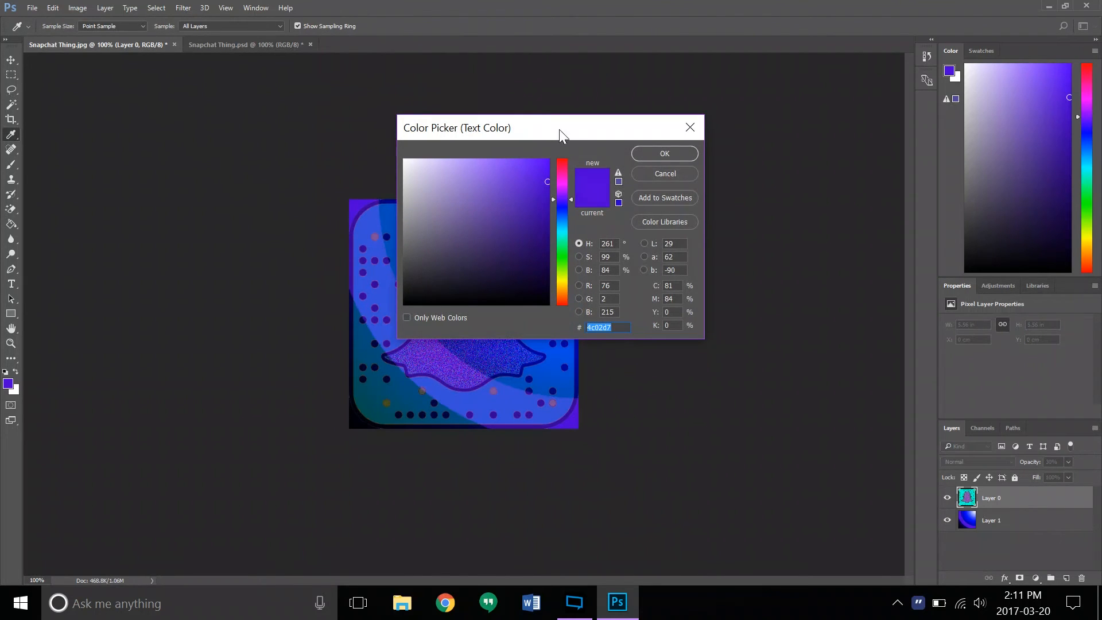
click(690, 127)
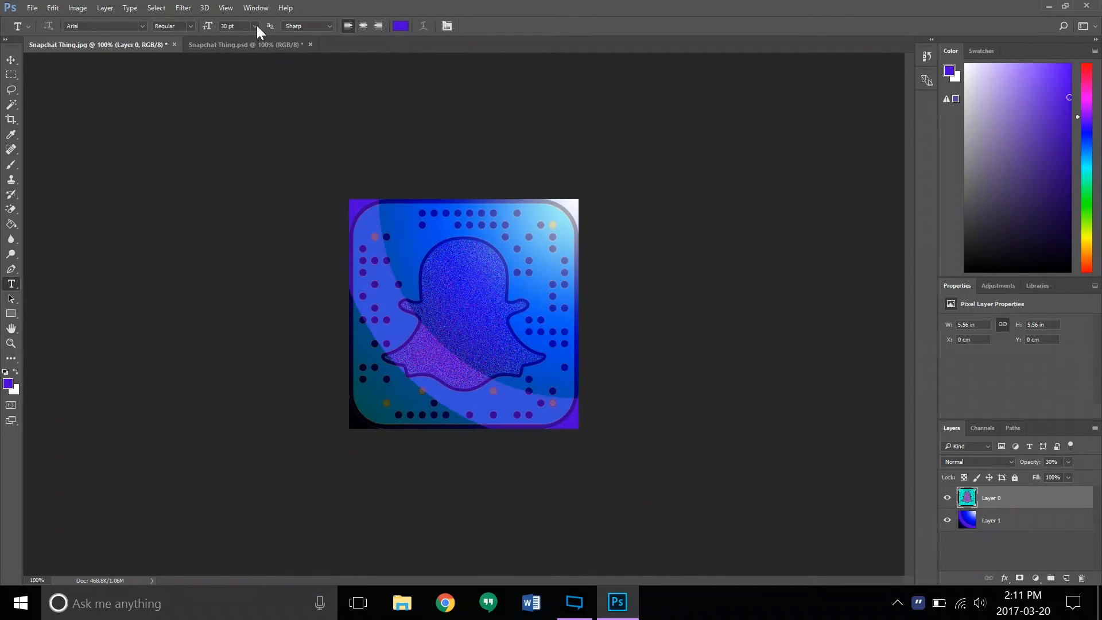
click(400, 29)
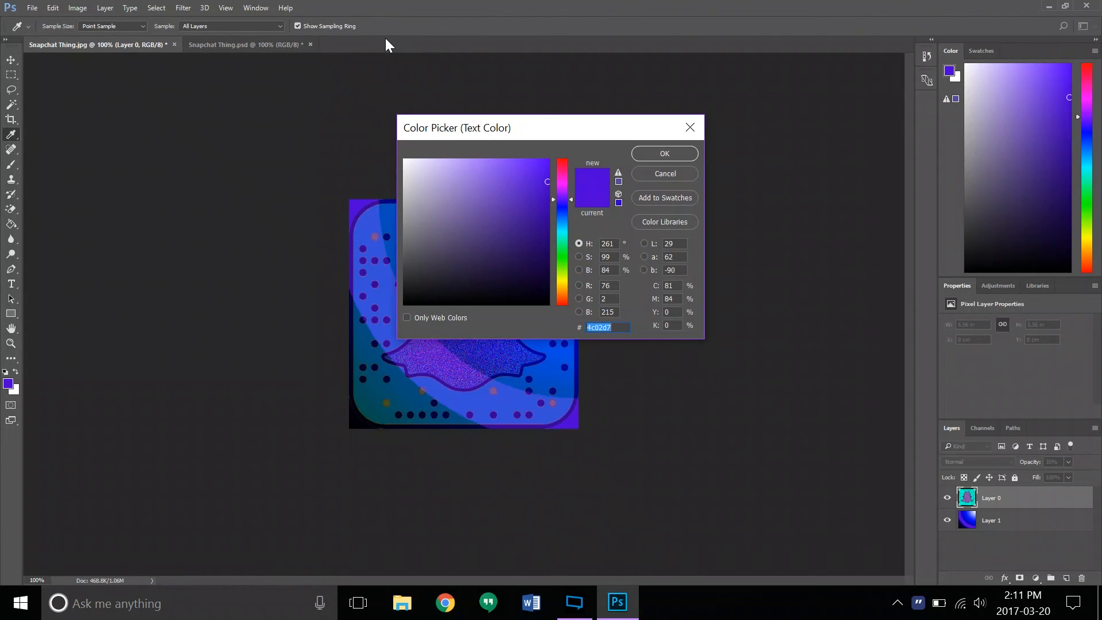
text(00ff72)
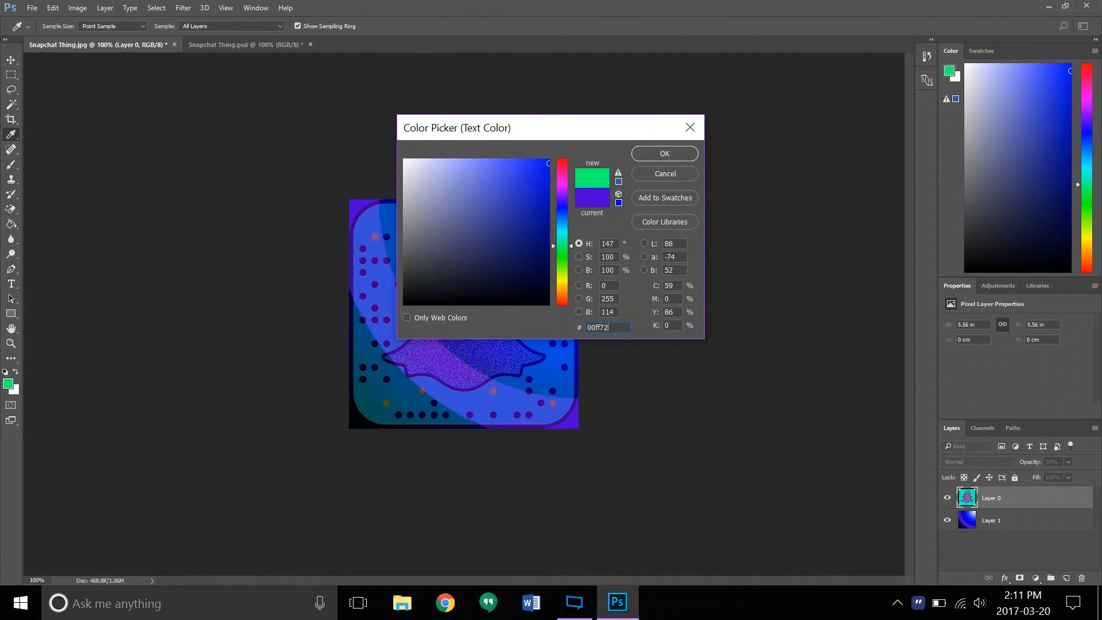
click(652, 154)
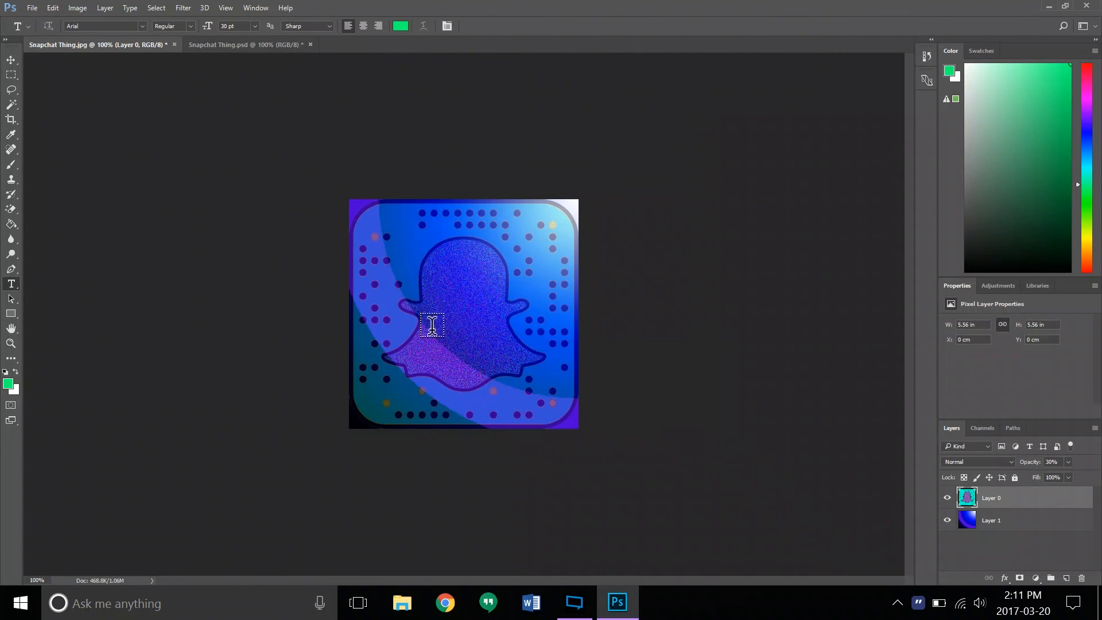
- Add the text "Snapchat" just below the ghost, above Layer 0
click(423, 397)
text(Sna)
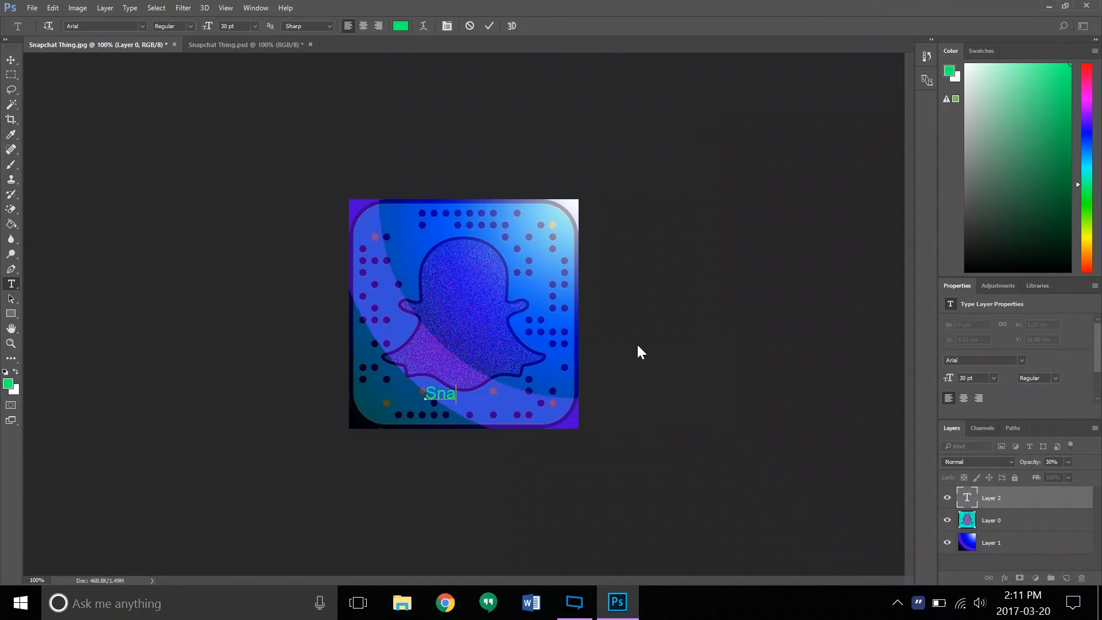
text(pchat)
click(489, 26)
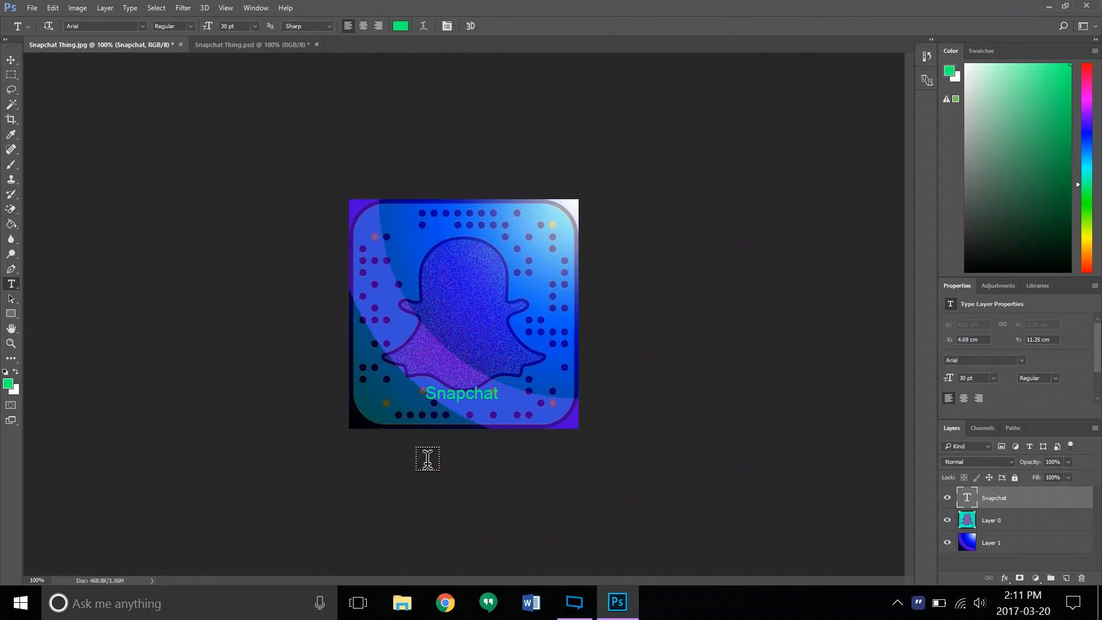